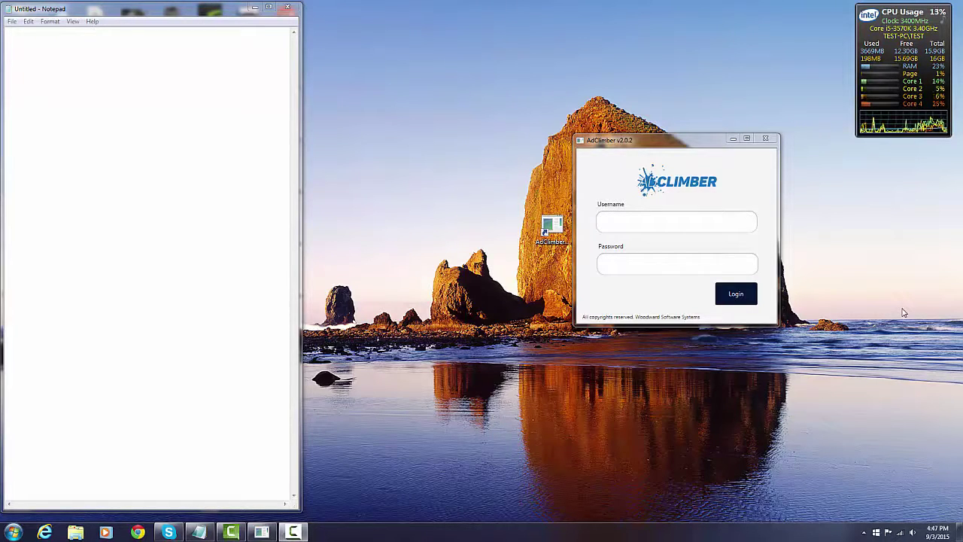
- Log in to AdClimber as beta1 with the account password, then move the window up-left
left_click(715, 225)
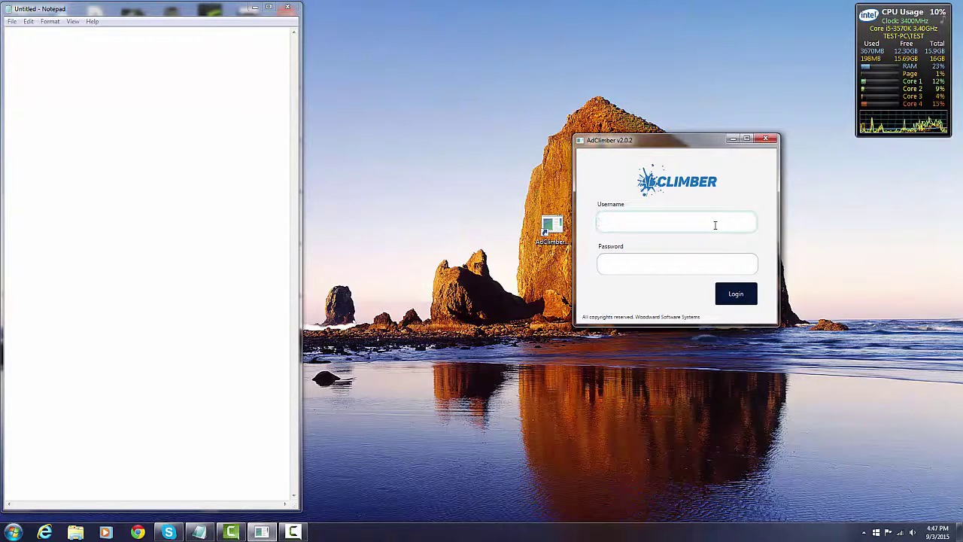
type("beta1")
key("Tab")
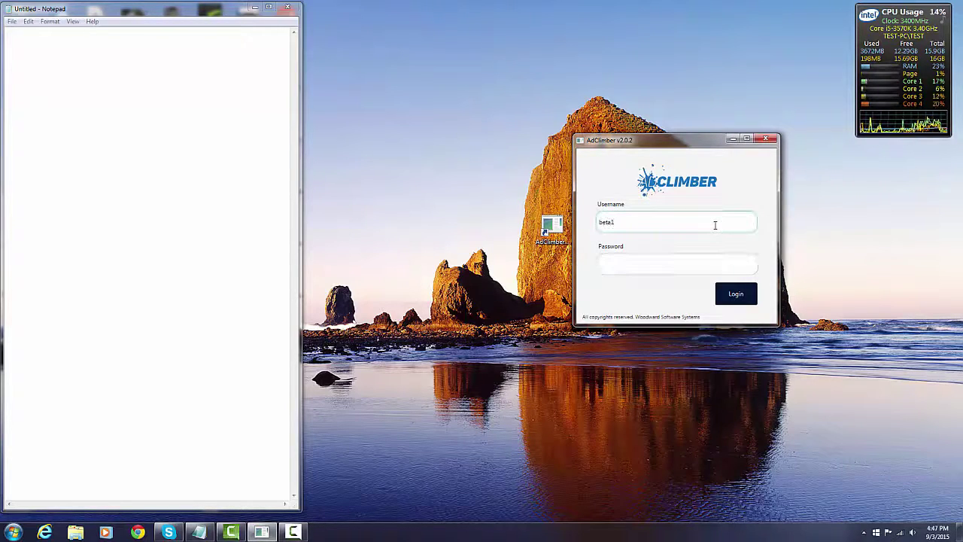
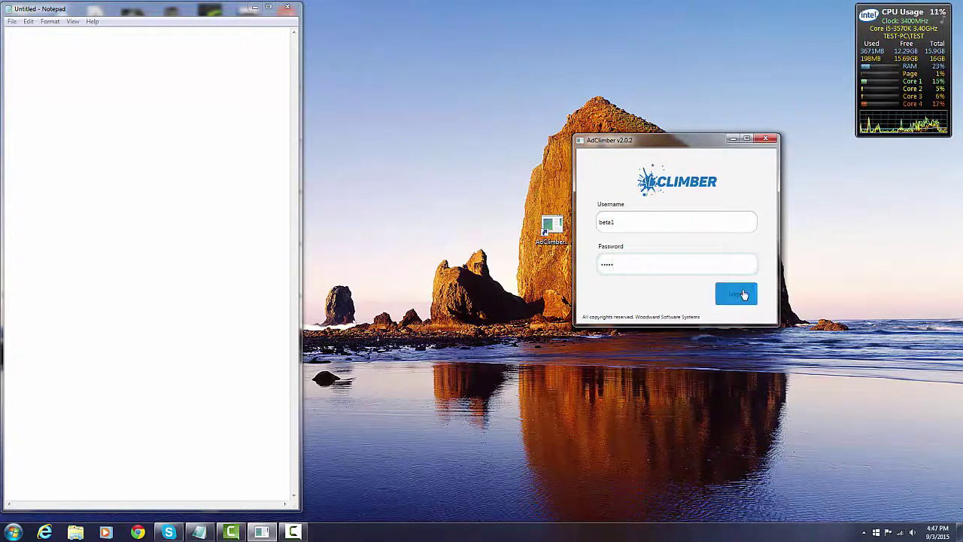
left_click(743, 295)
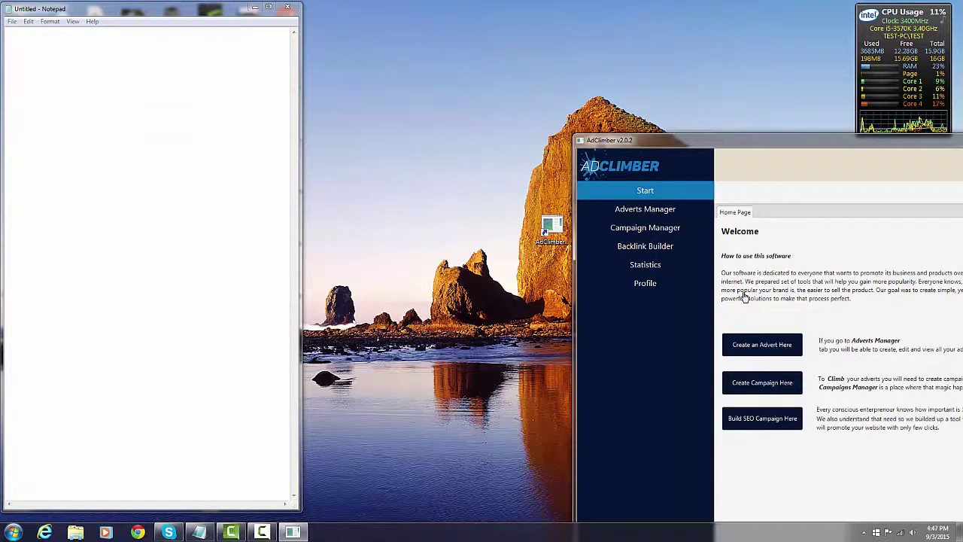
left_click_drag(702, 139, 367, 44)
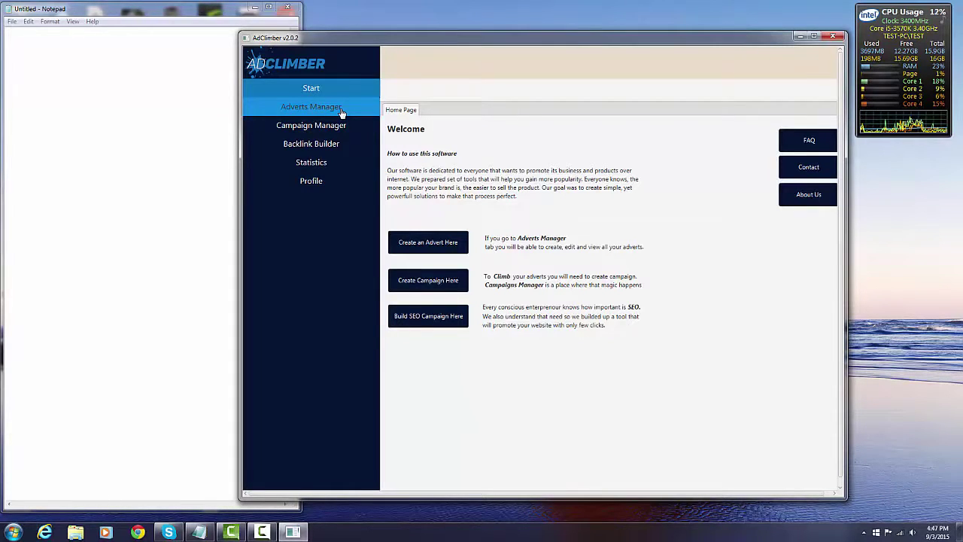
- Select the beach cruiser test campaign in Campaign Manager, then open the Backlinking Builder
left_click(343, 108)
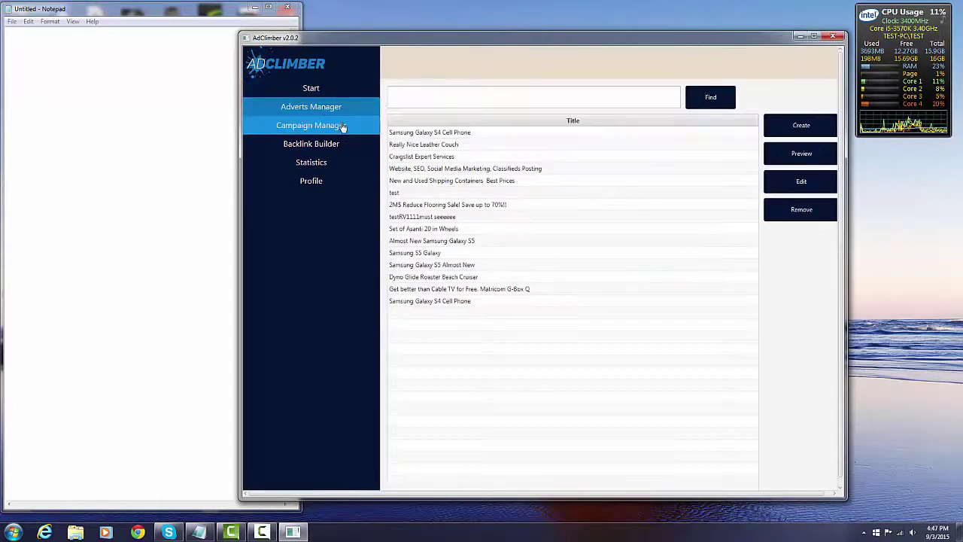
left_click(342, 126)
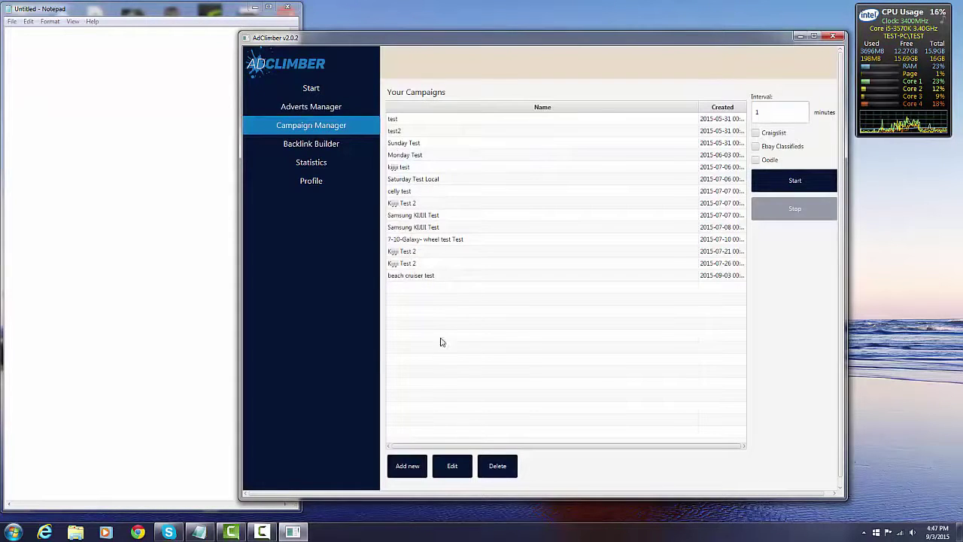
left_click(419, 275)
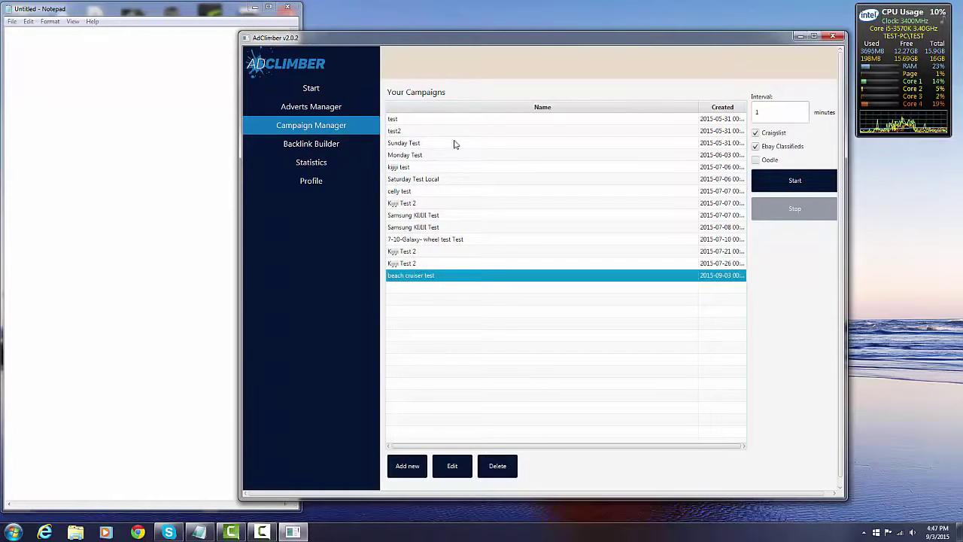
left_click(362, 143)
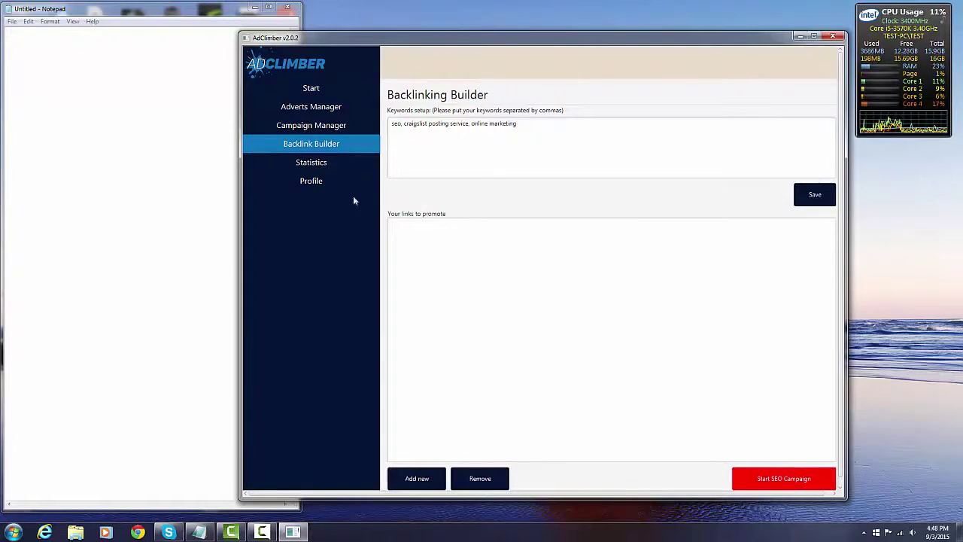
- Open the Profile page and its Edit your profile dialog, then close the dialog
left_click(324, 188)
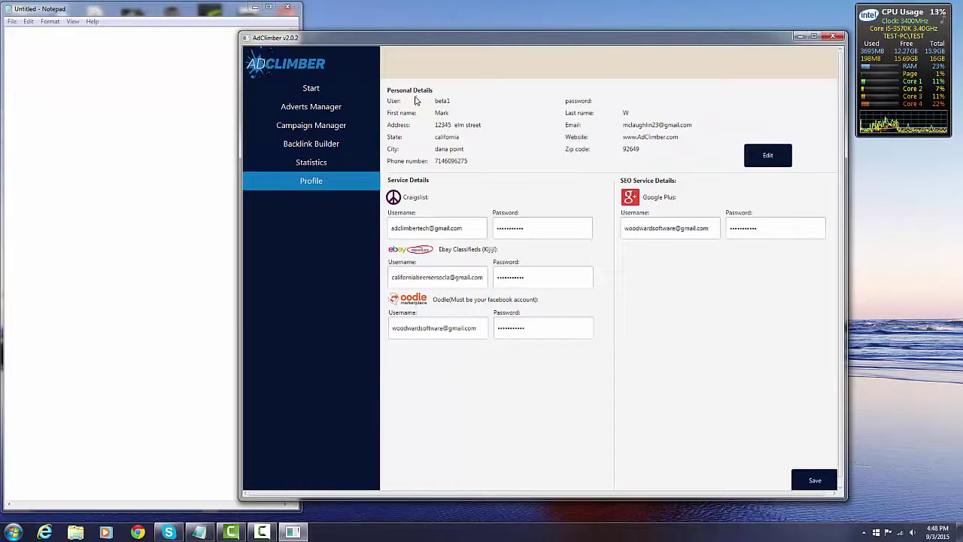
left_click(768, 155)
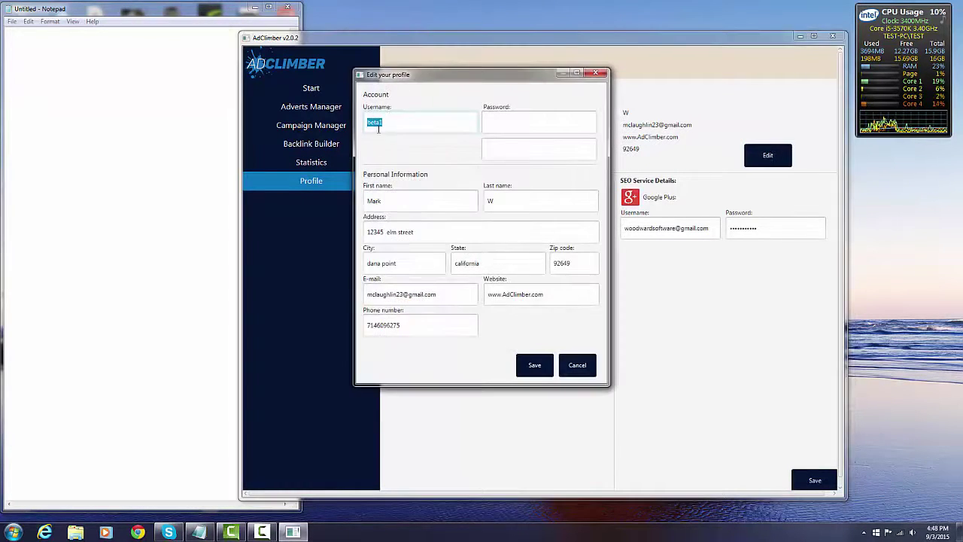
left_click(600, 75)
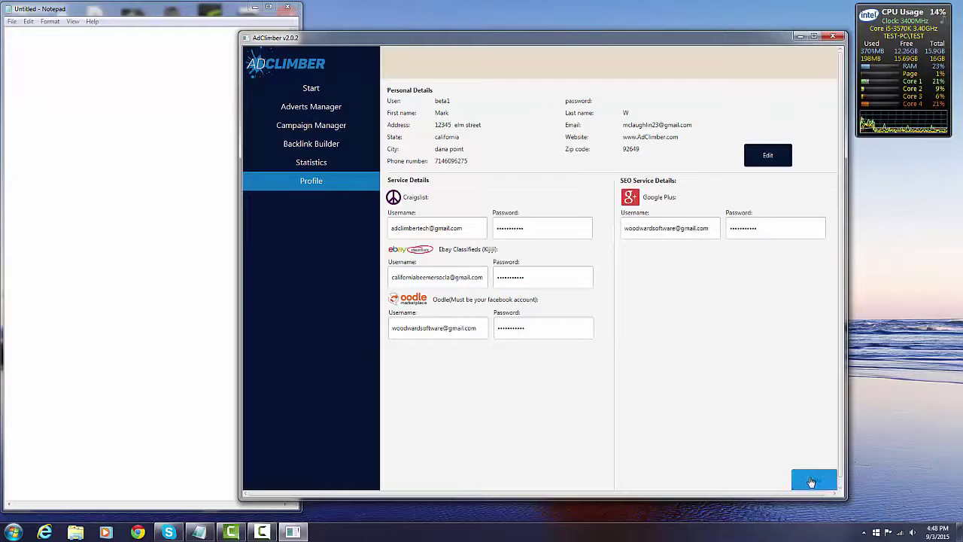
- Look at the Website, SEO advert in Adverts Manager, then select the beach cruiser test campaign
left_click(315, 129)
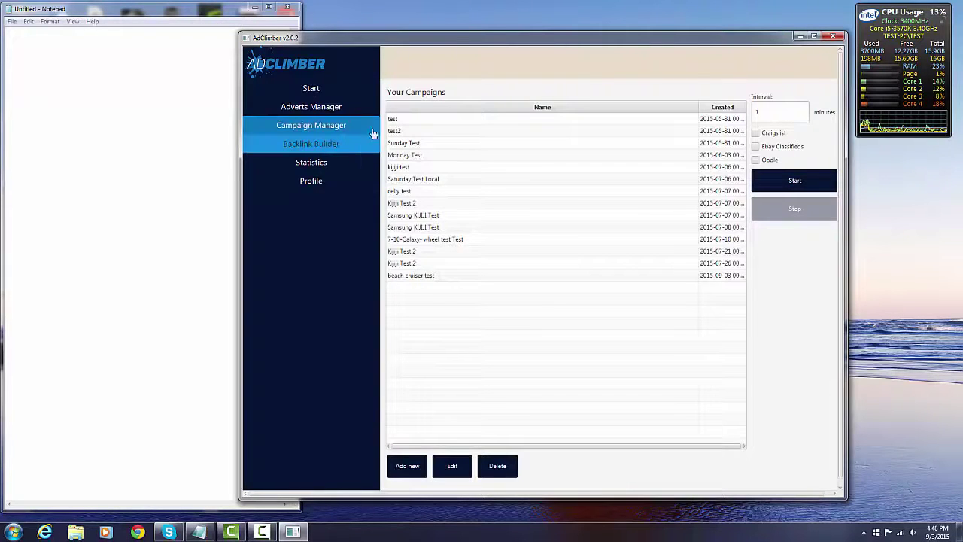
left_click(338, 107)
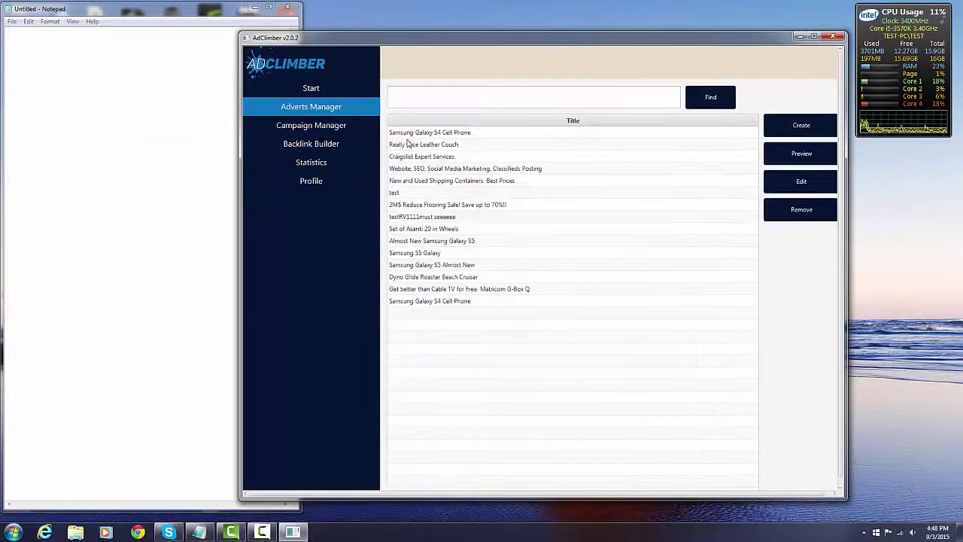
left_click(426, 170)
left_click(322, 133)
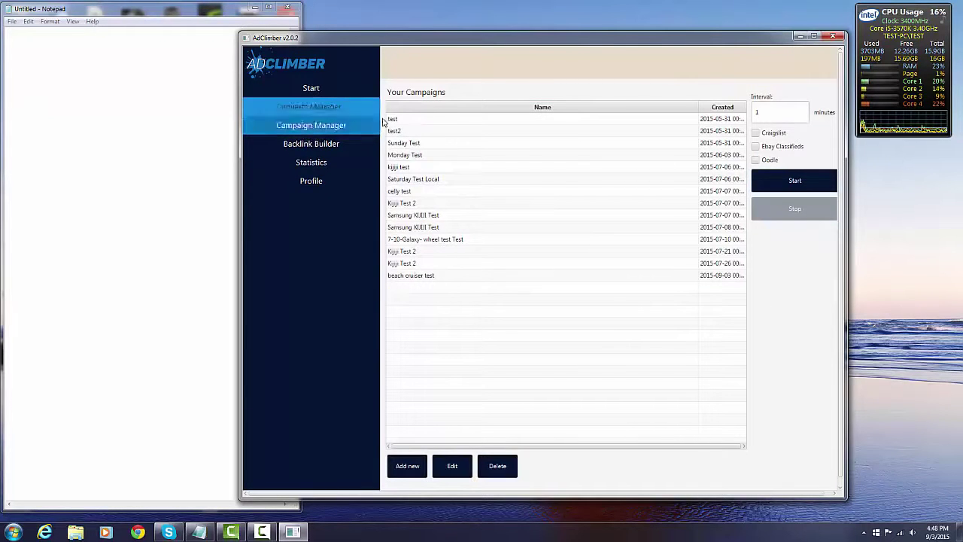
left_click(416, 276)
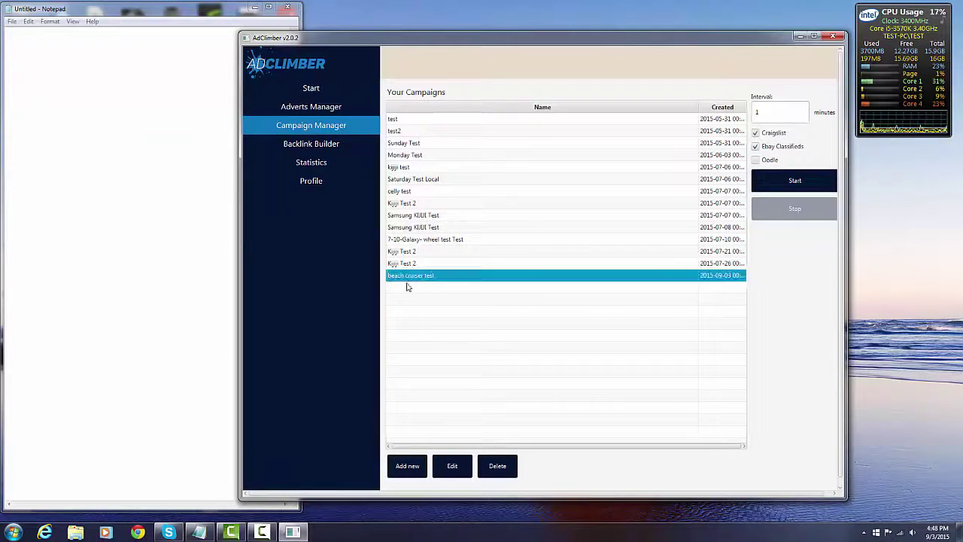
- In the beach cruiser test editor, add the Website, SEO advert and then remove it again
left_click(457, 472)
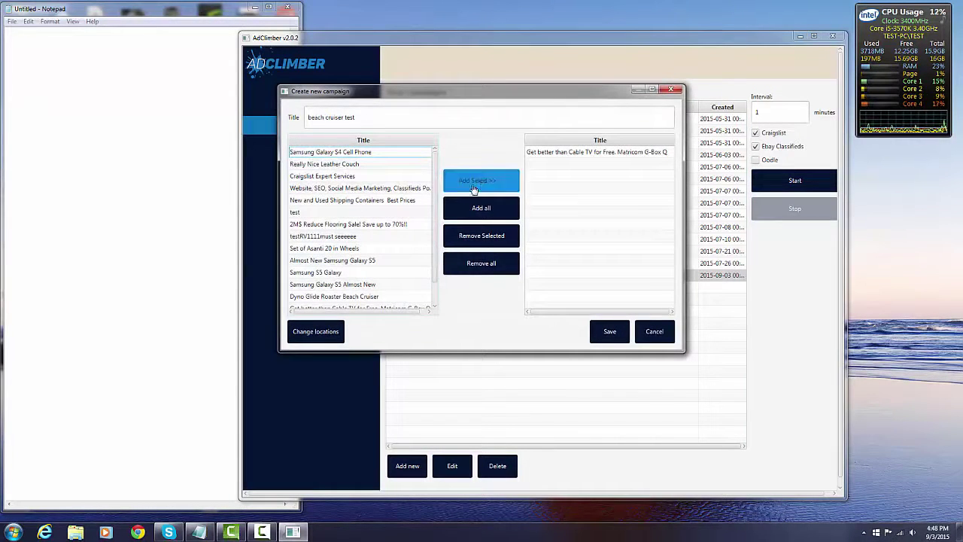
left_click(554, 153)
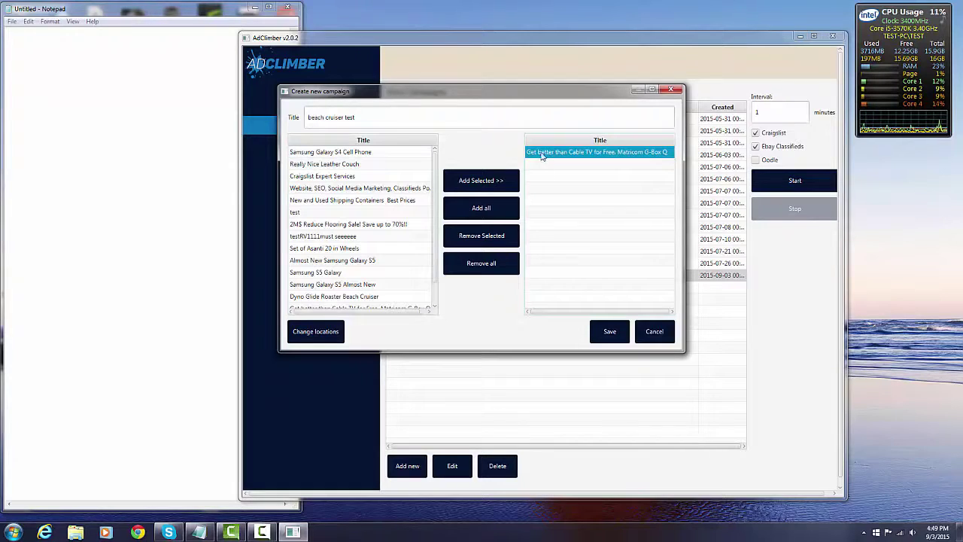
left_click(335, 188)
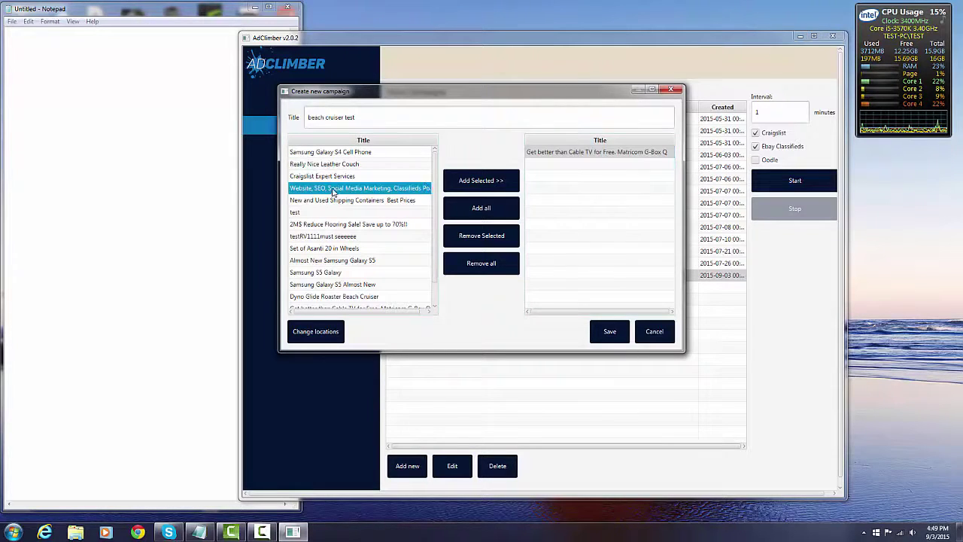
left_click(478, 181)
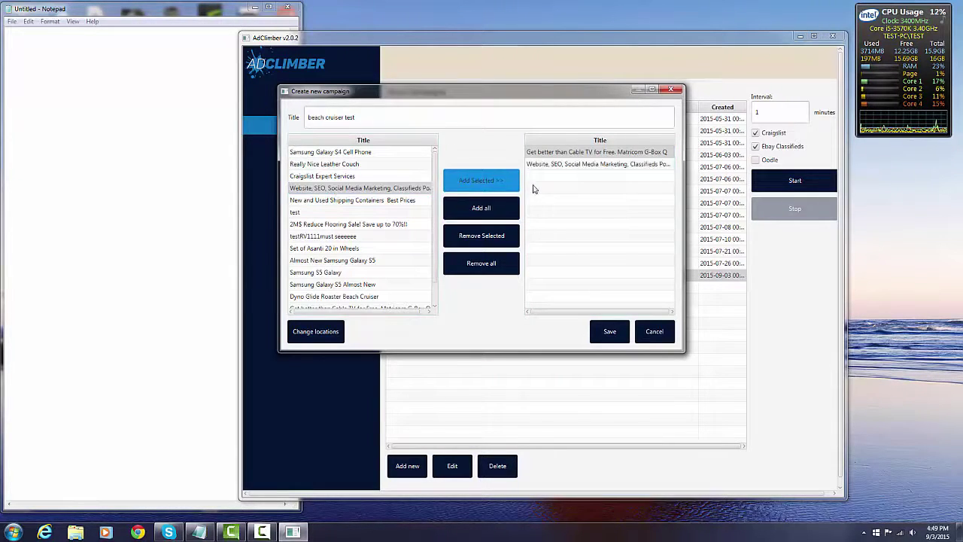
left_click(487, 243)
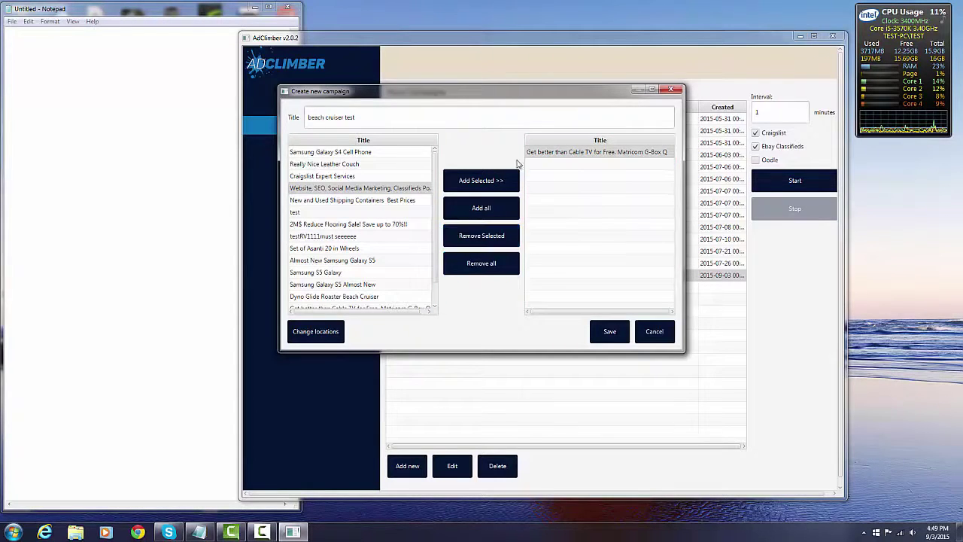
- Choose los angeles and orange co as the first two Craigslist locations
left_click(304, 338)
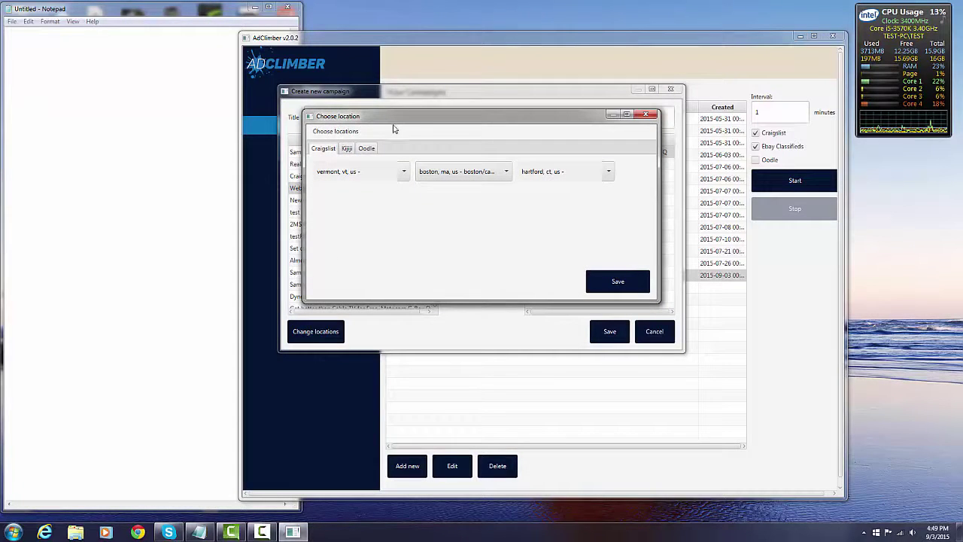
left_click(405, 175)
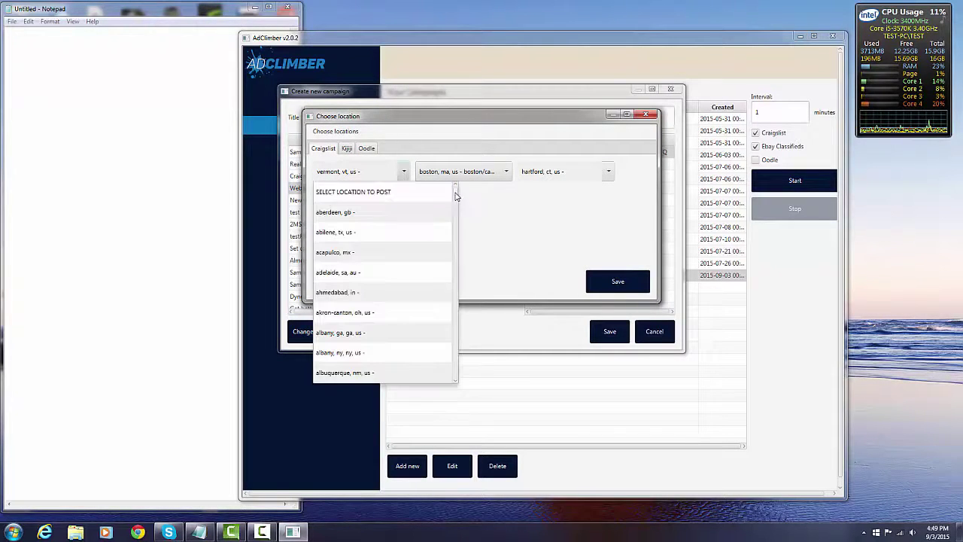
left_click_drag(455, 196, 446, 288)
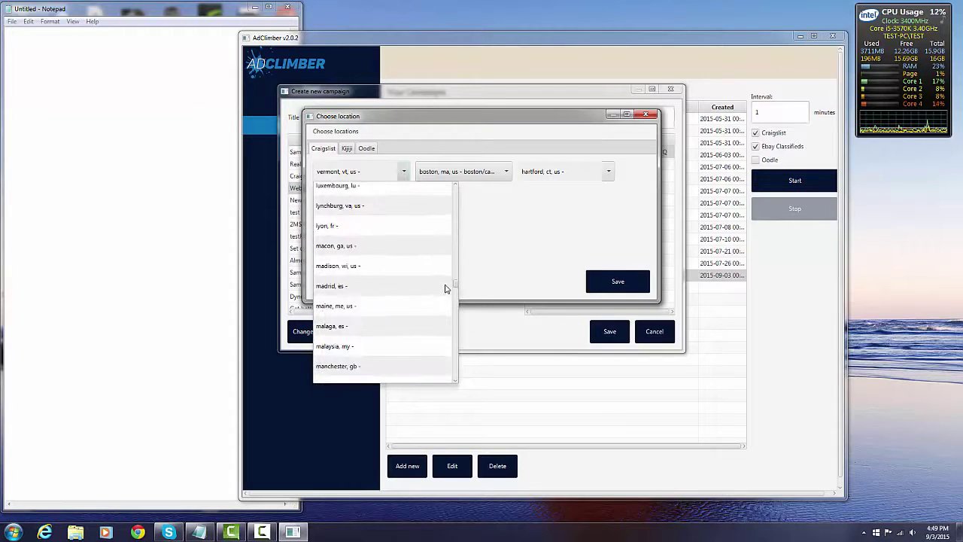
scroll(445, 221, "up", 3)
scroll(445, 221, "up", 2)
left_click(425, 340)
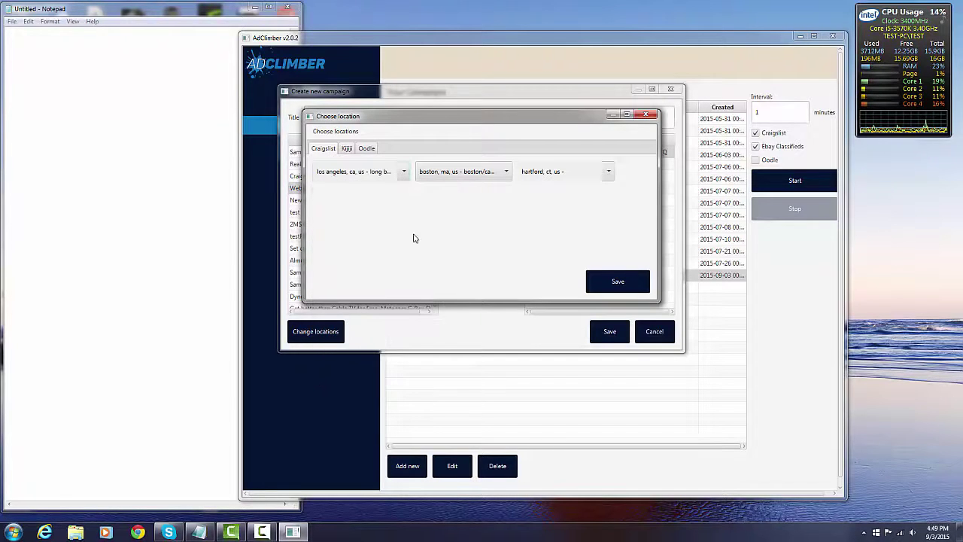
left_click(451, 177)
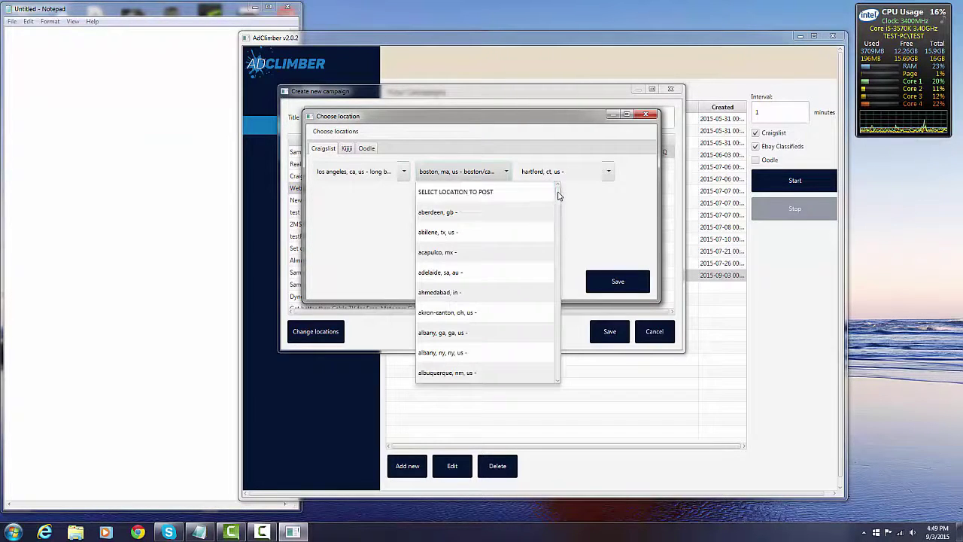
left_click_drag(559, 194, 547, 310)
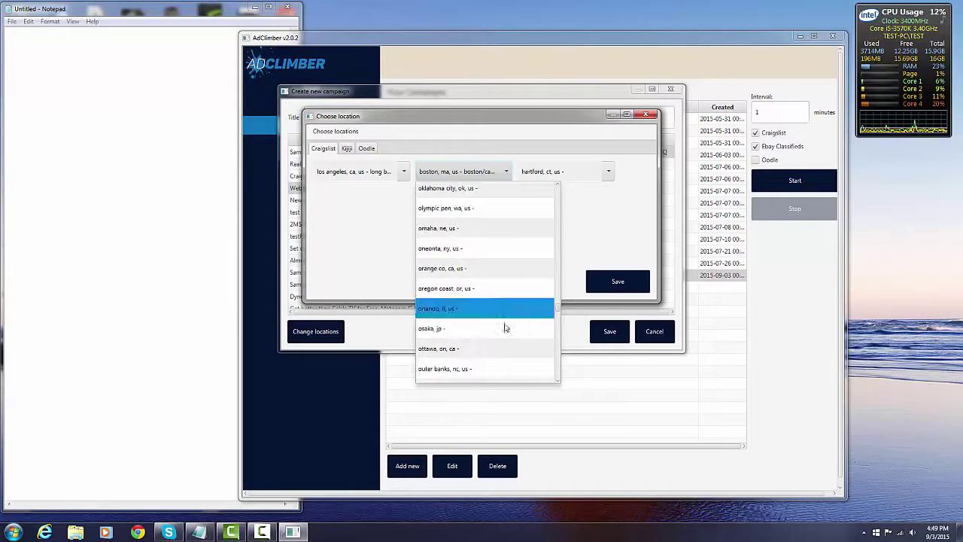
left_click(493, 268)
- Pick san diego north county as the third Craigslist location, then review the Kijiji and Oodle locations
left_click(589, 177)
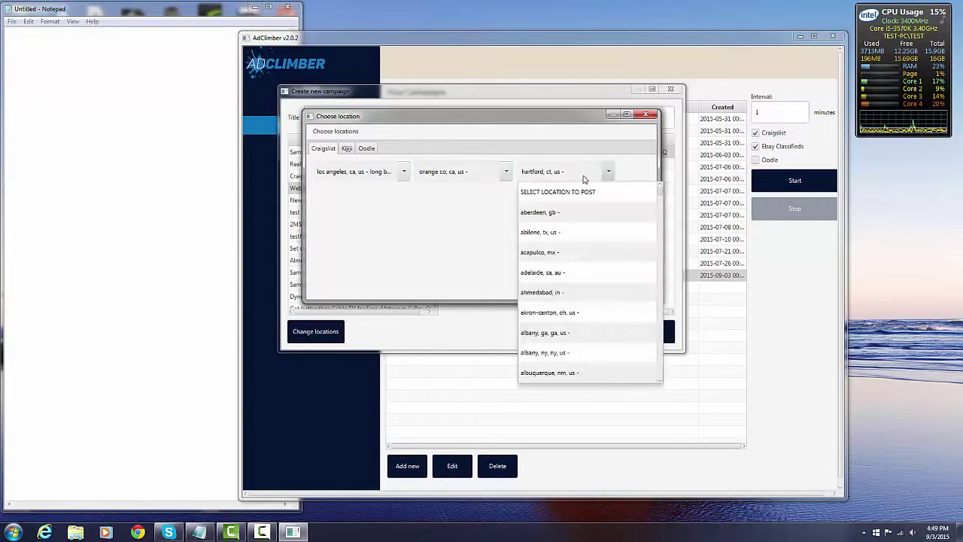
mouse_move(659, 193)
left_mouse_down()
mouse_move(643, 309)
mouse_move(651, 367)
left_mouse_up()
scroll(651, 367, "down", 3)
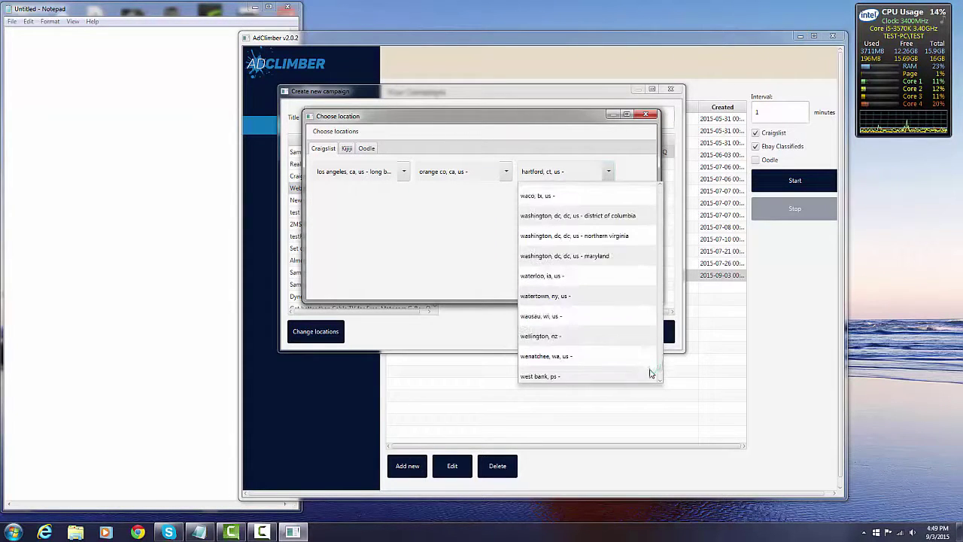
scroll(651, 367, "up", 3)
scroll(651, 367, "up", 3)
scroll(651, 365, "up", 3)
scroll(650, 359, "down", 3)
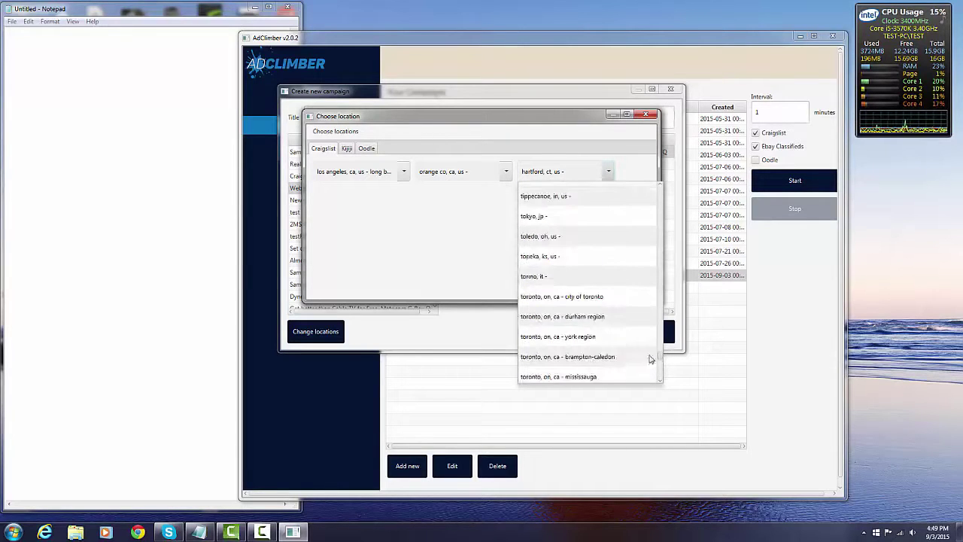
scroll(650, 360, "up", 3)
scroll(652, 356, "up", 3)
scroll(651, 354, "up", 3)
scroll(651, 351, "up", 3)
scroll(651, 352, "up", 3)
scroll(651, 350, "up", 3)
scroll(652, 348, "up", 3)
scroll(652, 344, "up", 3)
scroll(652, 344, "up", 3)
scroll(652, 338, "up", 3)
scroll(652, 338, "up", 3)
scroll(652, 337, "up", 3)
scroll(652, 338, "up", 3)
scroll(652, 336, "up", 3)
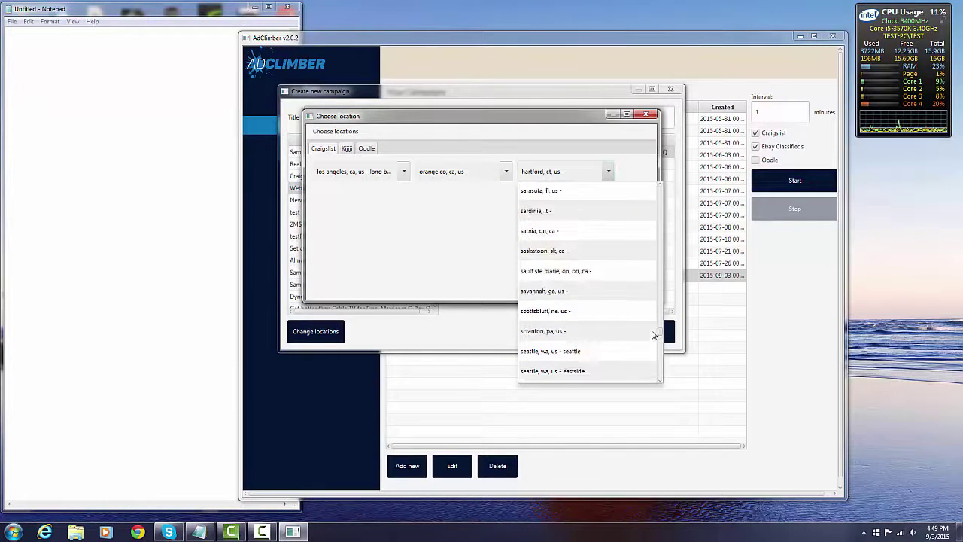
scroll(654, 332, "up", 3)
scroll(653, 331, "up", 2)
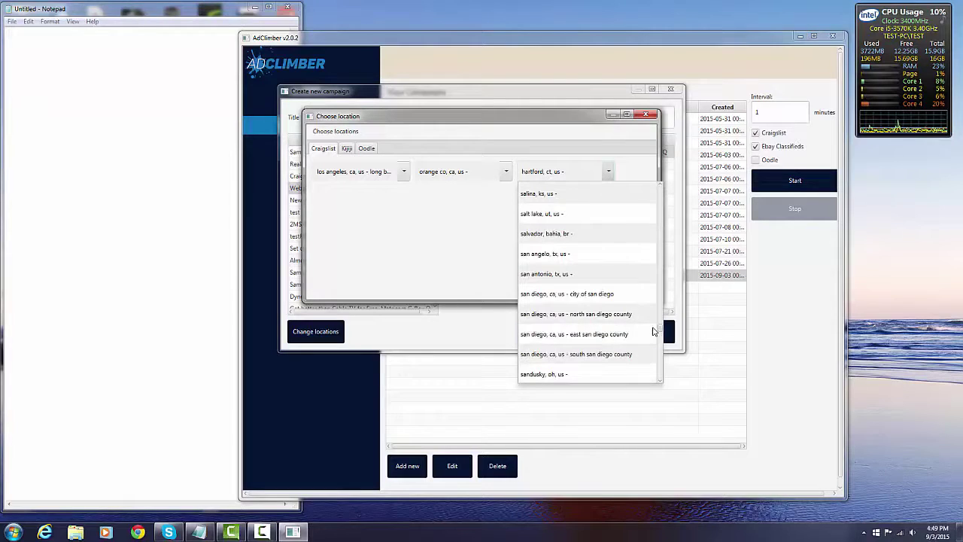
left_click(599, 316)
left_click(349, 149)
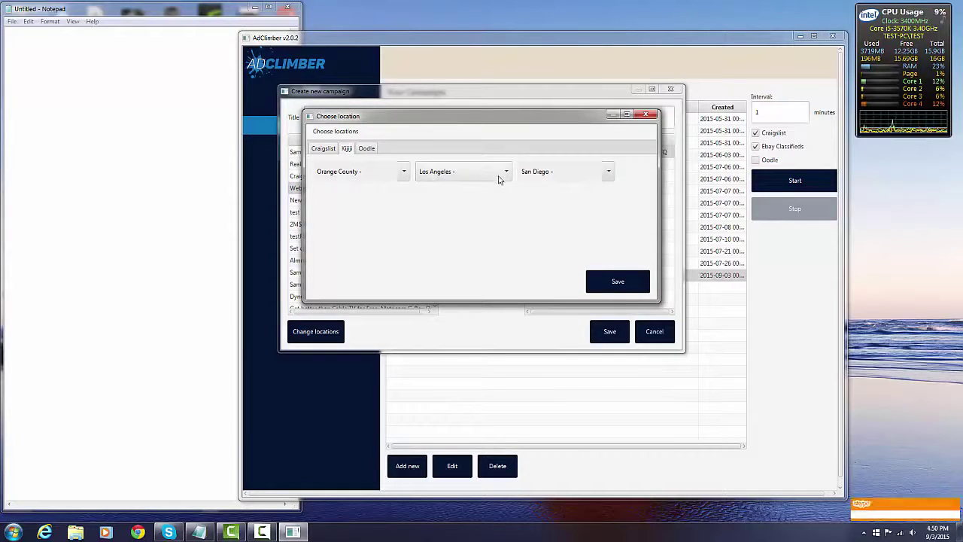
left_click(368, 149)
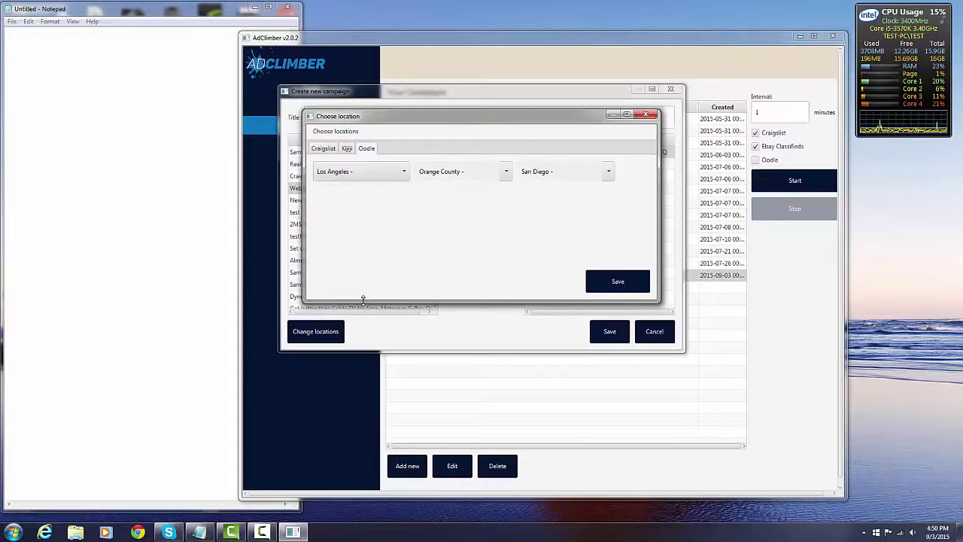
- Save the three locations and turn on Craigslist, Ebay Classifieds and Oodle posting
left_click(412, 277)
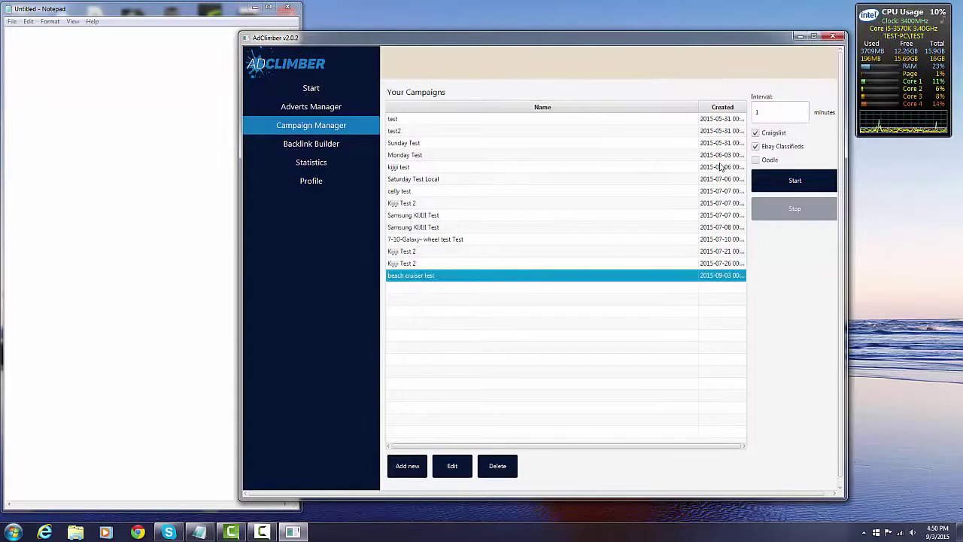
double_click(772, 113)
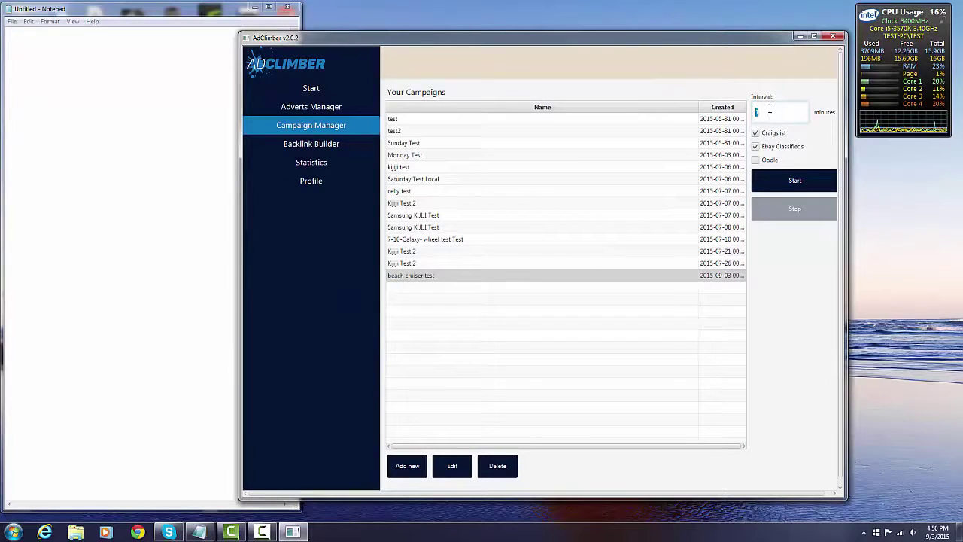
left_click(756, 160)
left_click(756, 146)
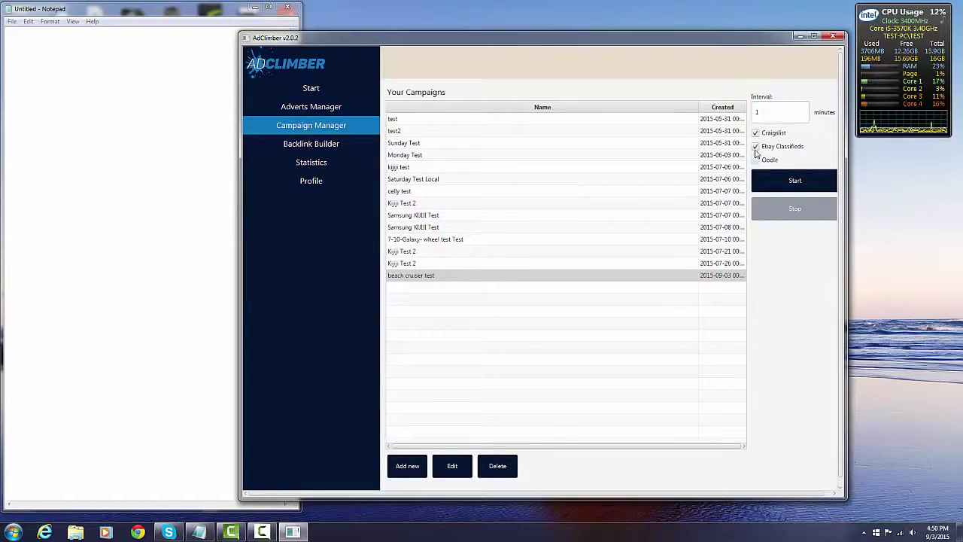
left_click(757, 133)
left_click(757, 133)
left_click(756, 159)
- Finalize the three posting sites, set a 1-minute interval and start the campaign
left_click(757, 134)
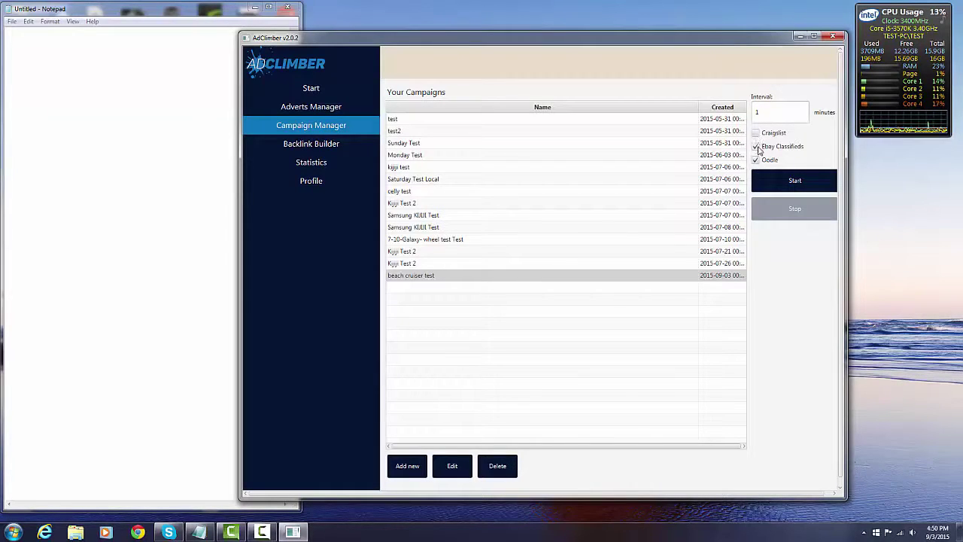
left_click(756, 147)
left_click(756, 133)
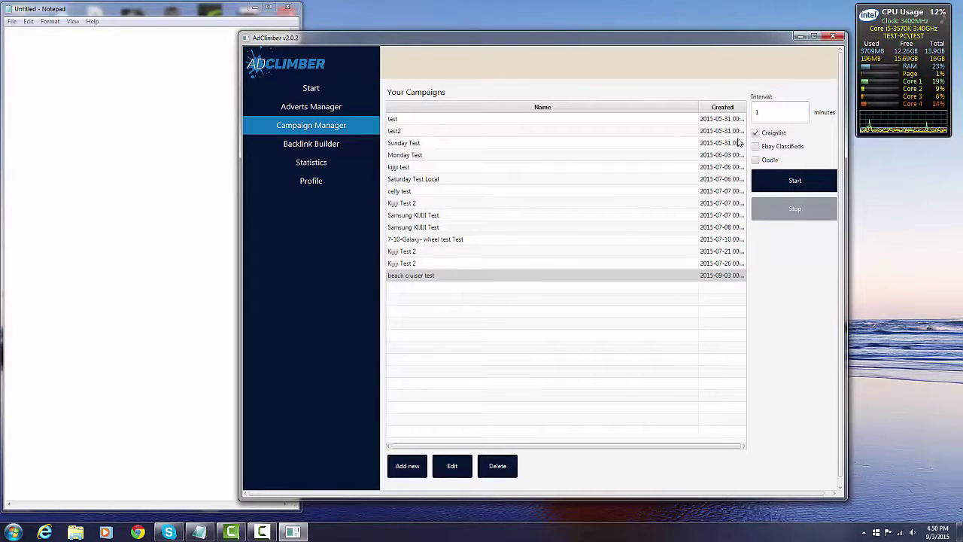
left_click(764, 111)
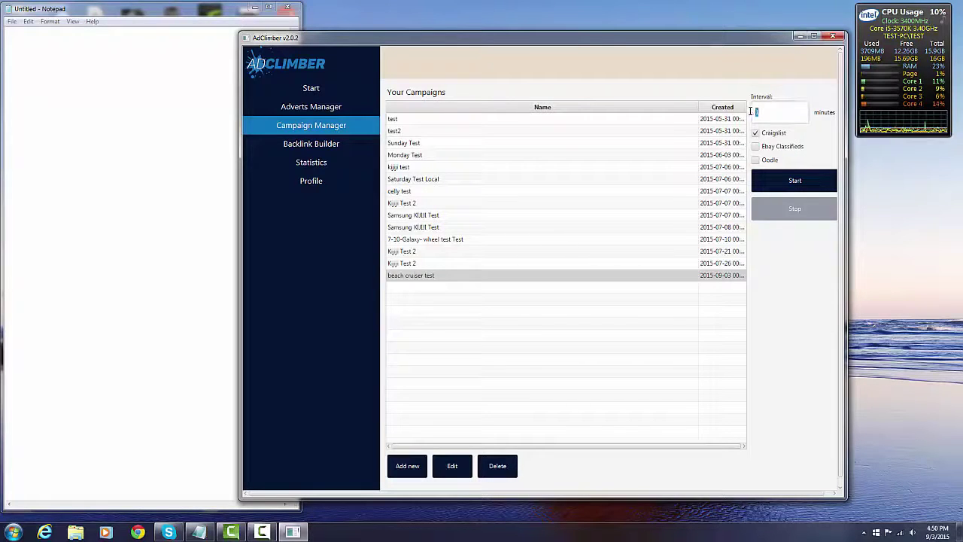
left_click(780, 185)
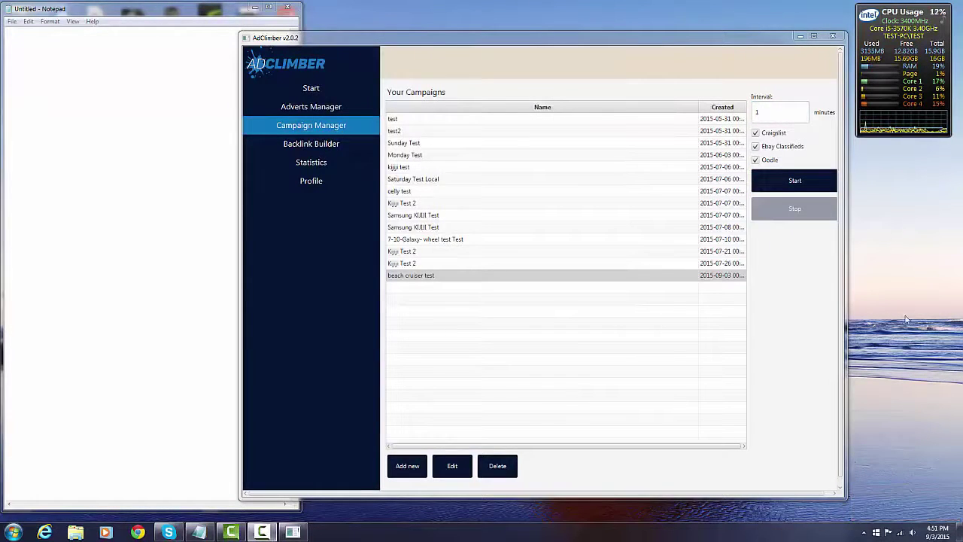
left_click(785, 186)
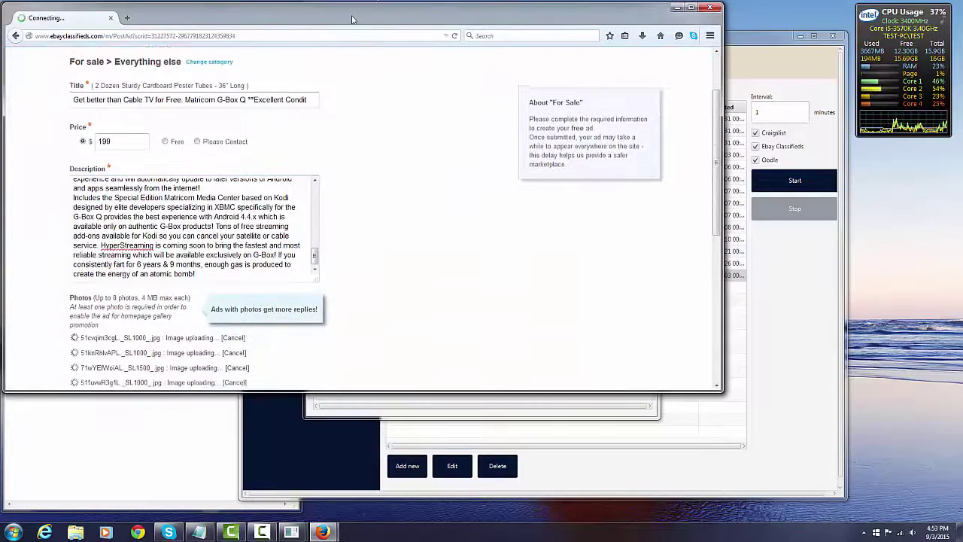
- Rearrange the Firefox windows to bring the Oodle Sunset Beach marketplace page forward
left_click_drag(283, 20, 518, 148)
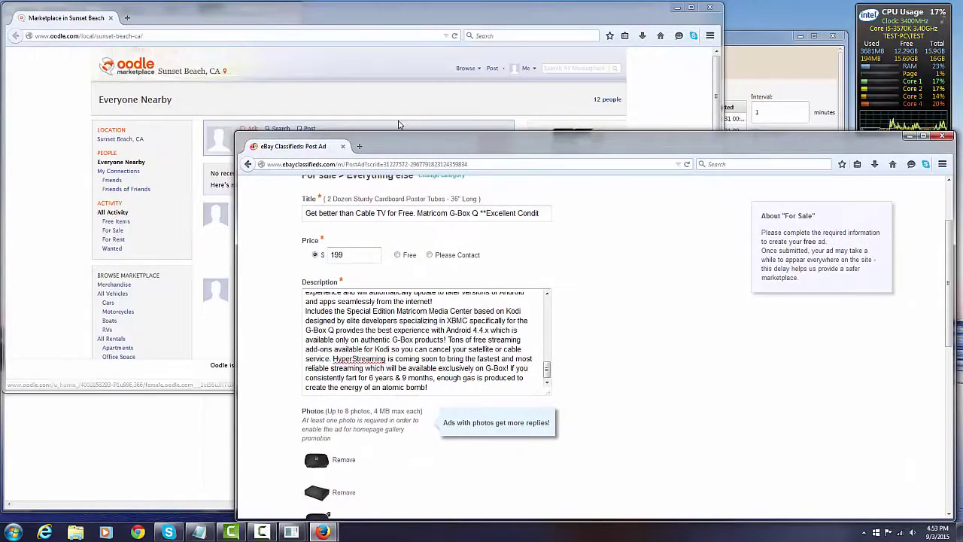
left_click(366, 20)
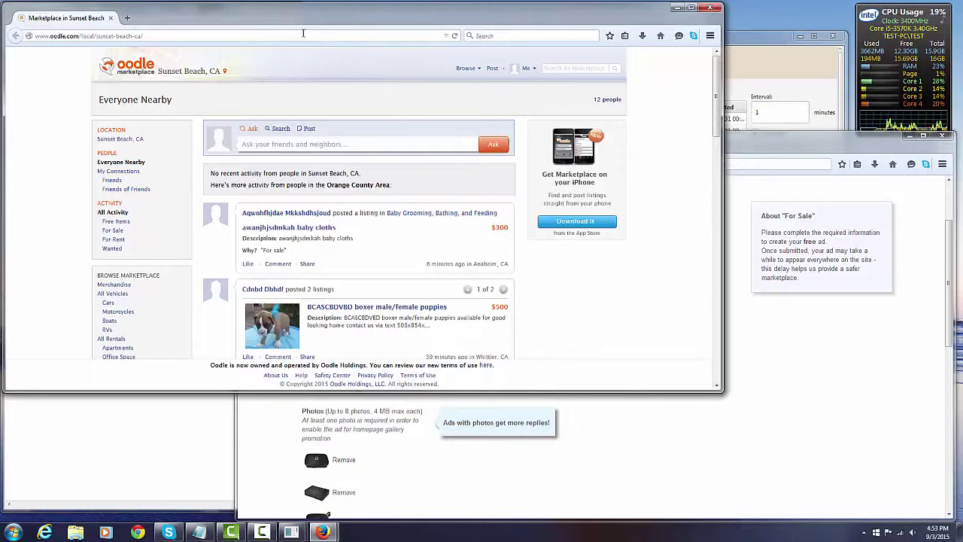
left_click_drag(298, 20, 316, 45)
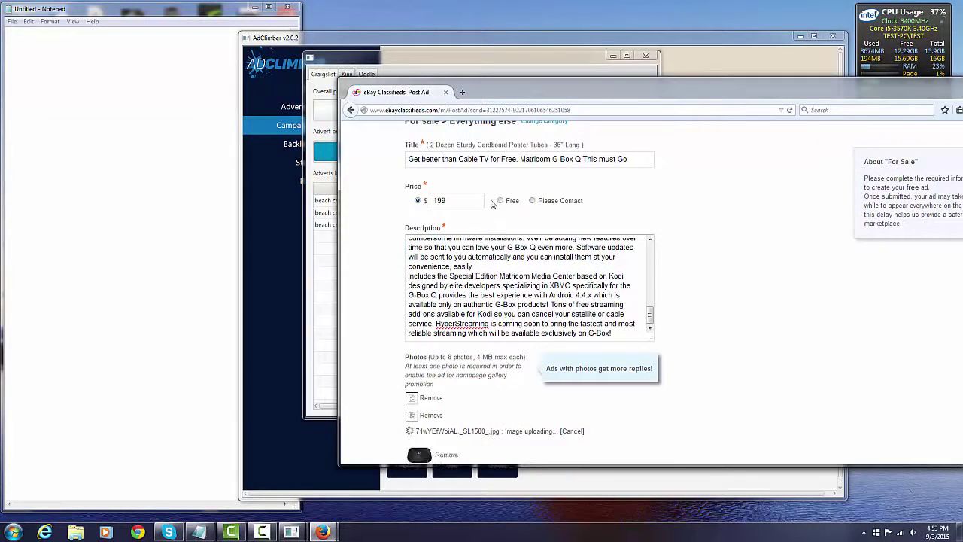
left_click_drag(521, 94, 962, 99)
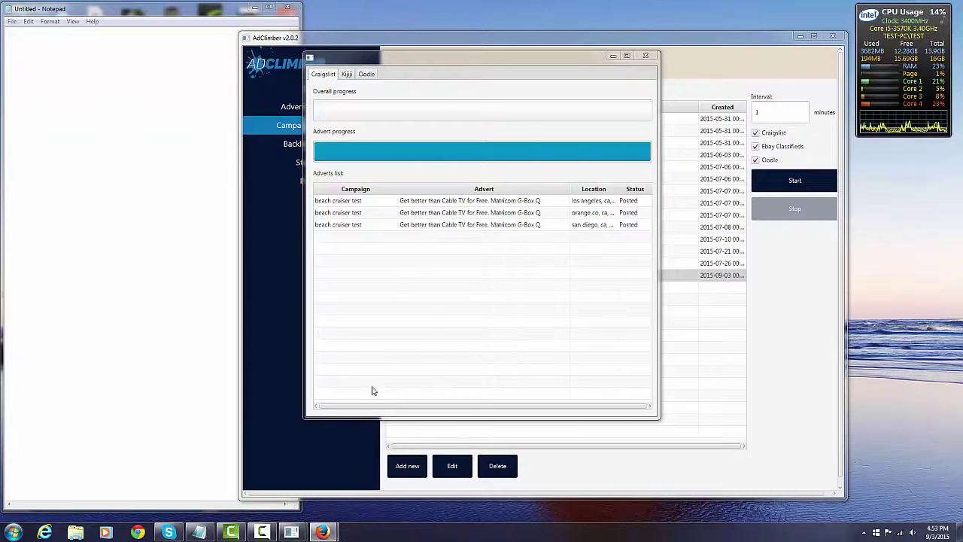
- Log in to Craigslist with the account username and password
left_click(138, 532)
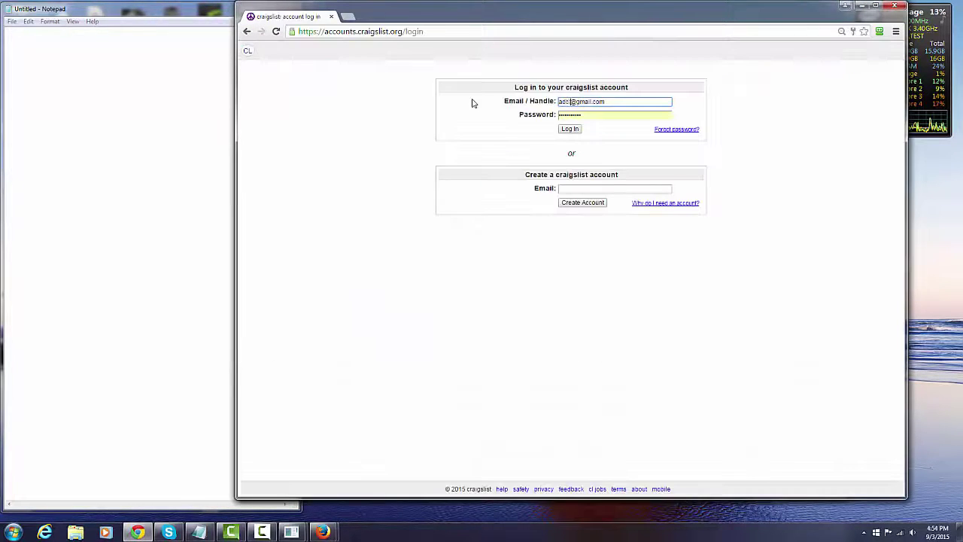
key("Tab")
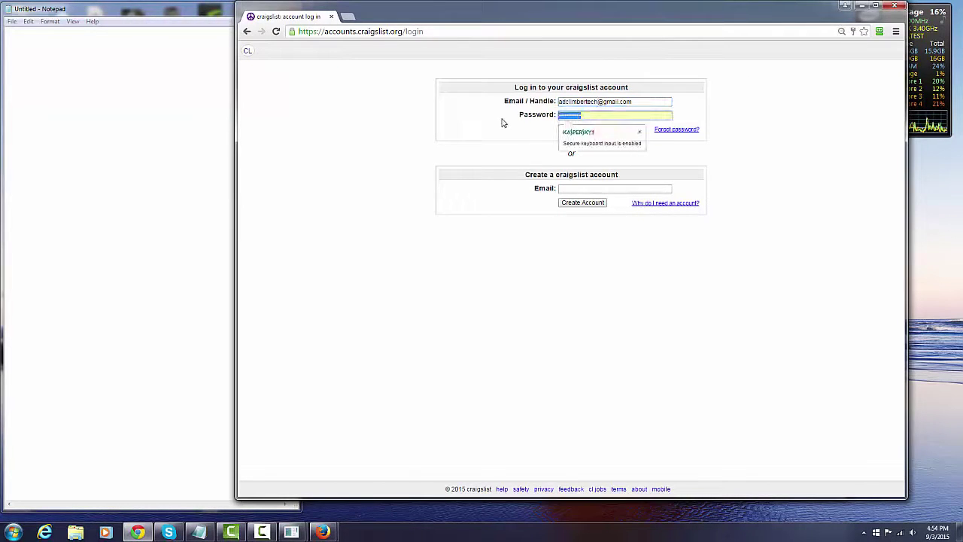
key("BackSpace")
type("**")
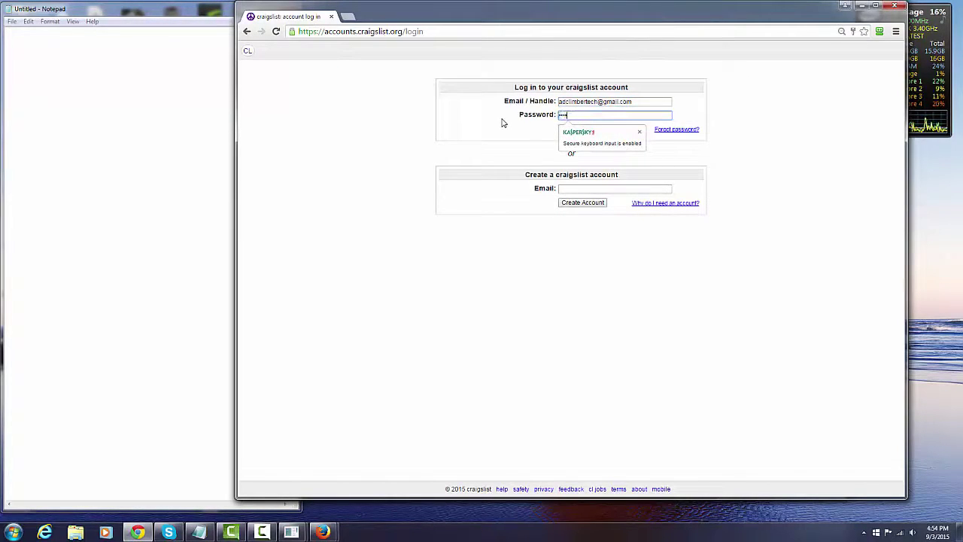
type("*******")
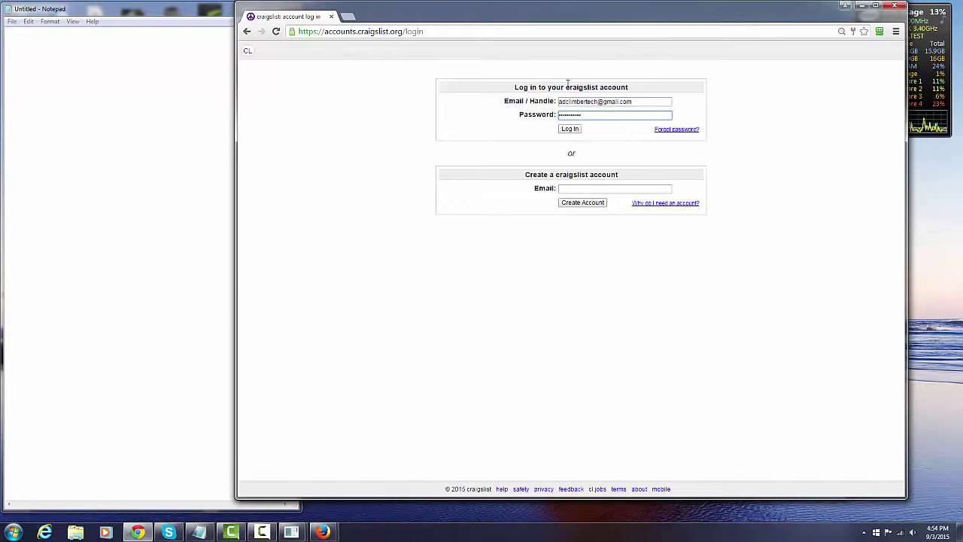
left_click(571, 129)
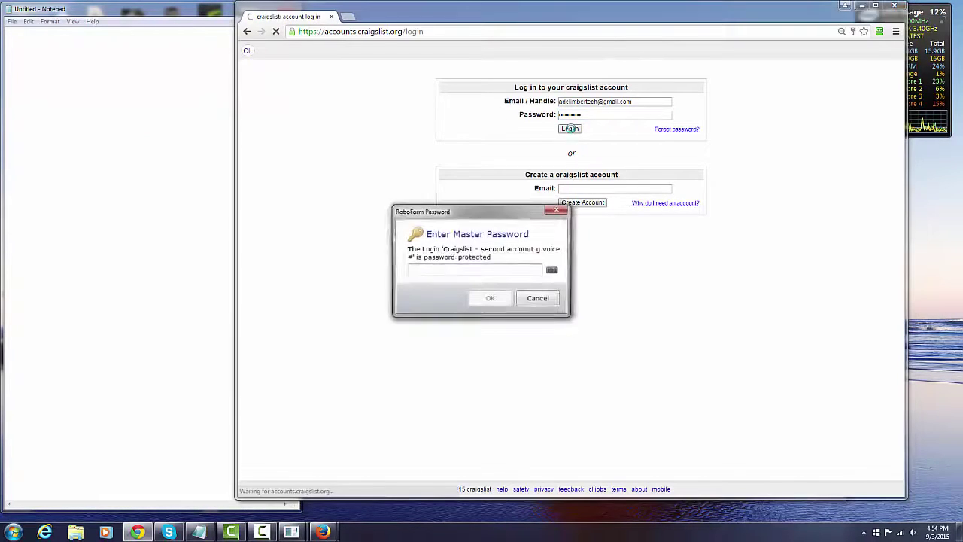
- Dismiss the master password and save-password prompts, then scroll through the postings list
left_click(546, 299)
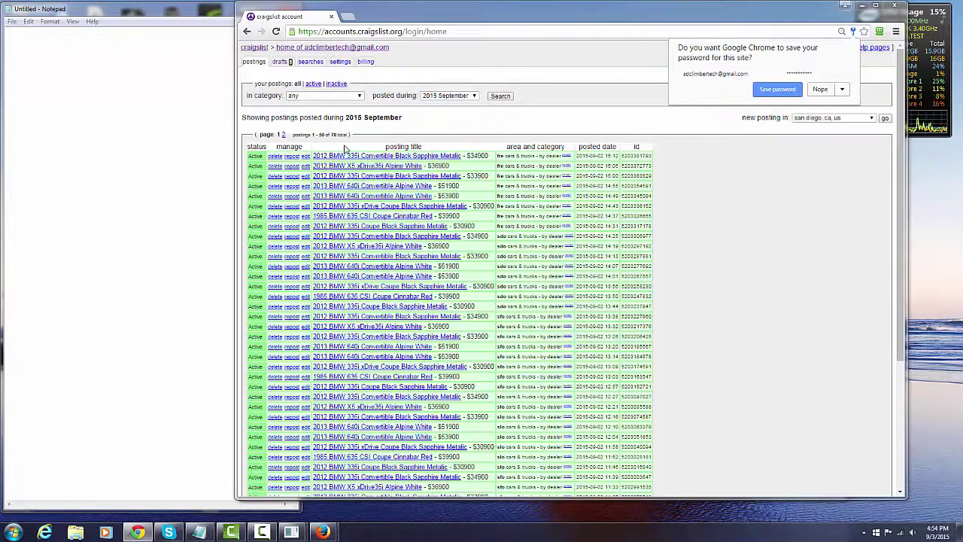
left_click(364, 127)
scroll(364, 126, "down", 5)
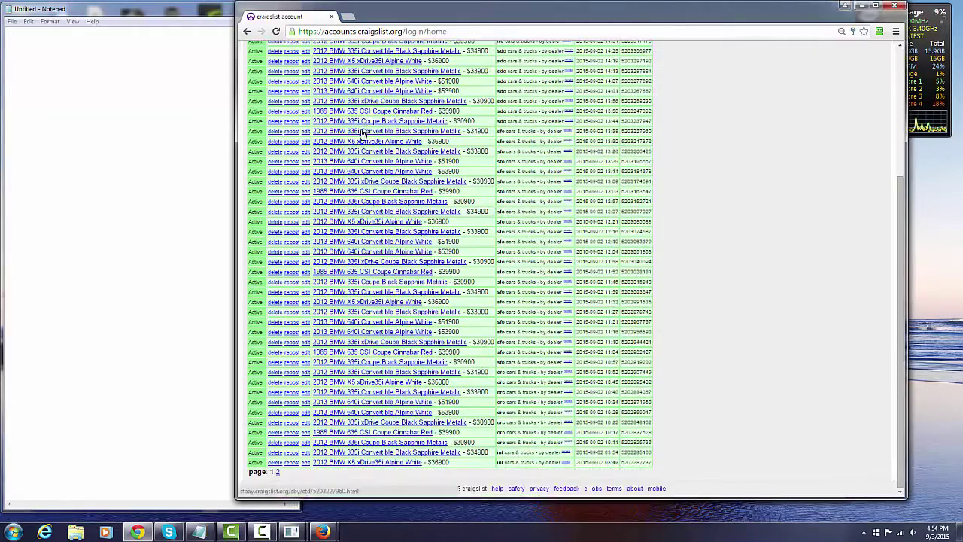
scroll(362, 133, "up", 3)
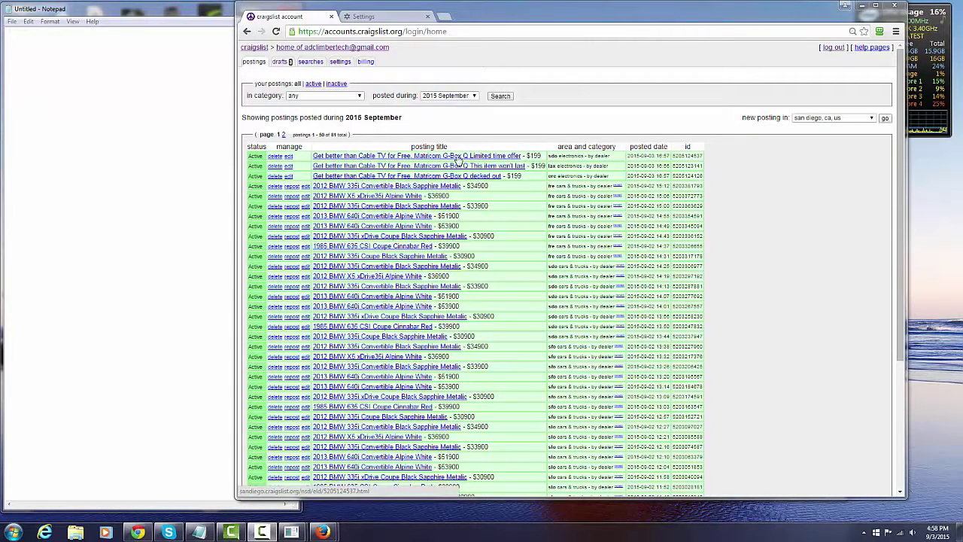
- Open the newest Matricom G-Box Q posting, copy 'Matricom G-Box' from its title, and check its reply details
left_click(460, 156)
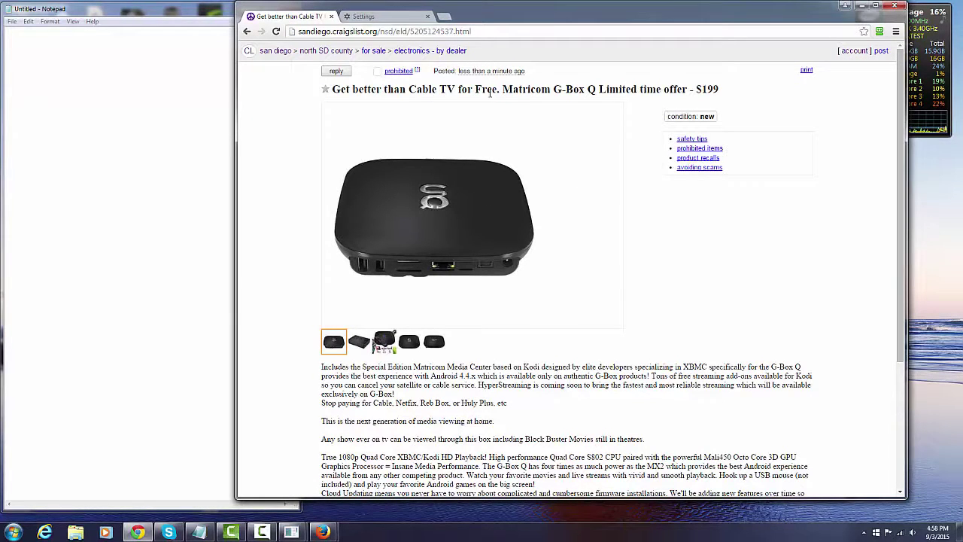
left_click_drag(497, 89, 348, 89)
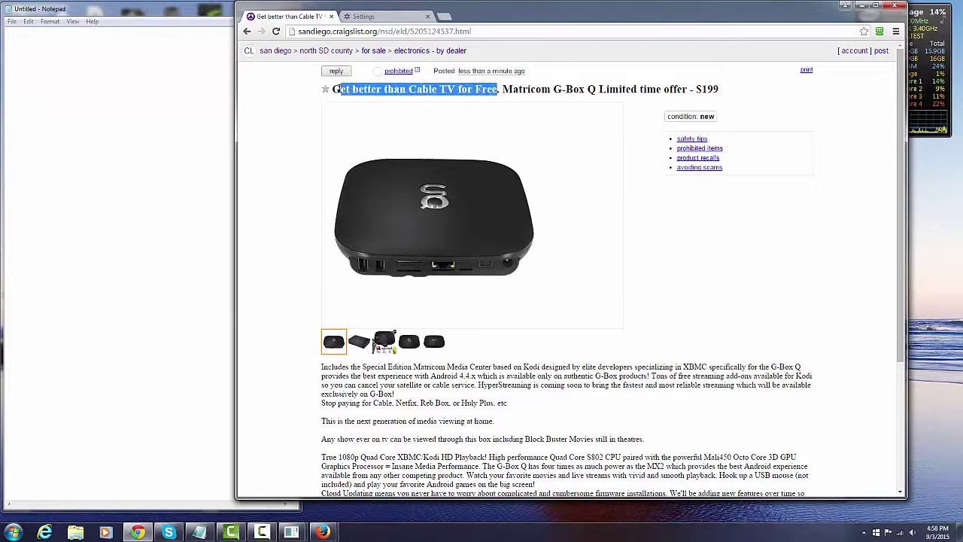
left_click_drag(340, 89, 332, 89)
left_click(505, 90)
left_click_drag(521, 91, 572, 90)
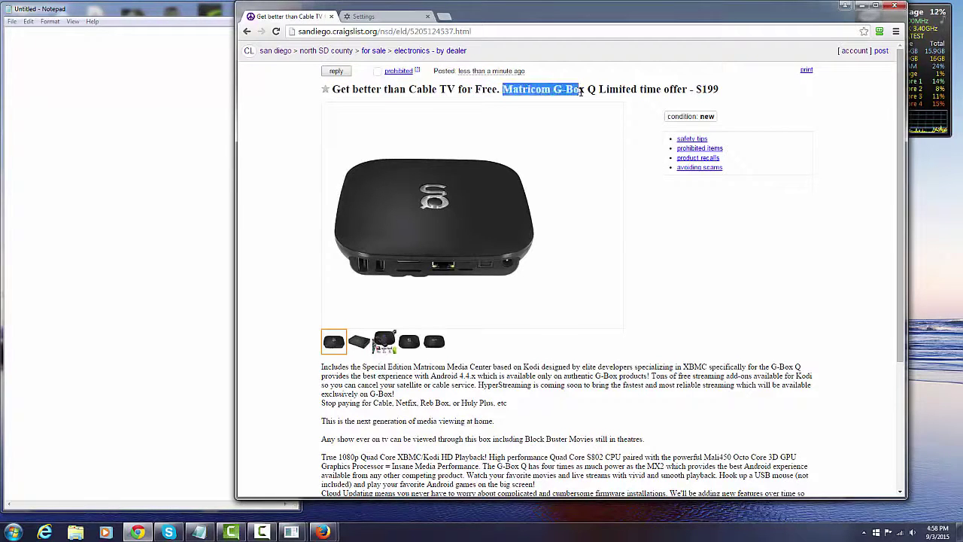
right_click(568, 88)
left_click(584, 97)
left_click(336, 72)
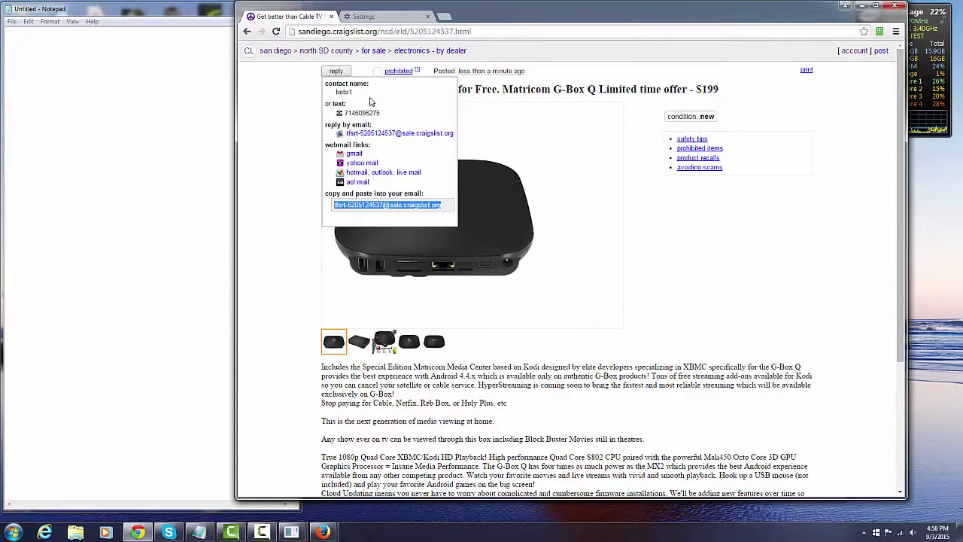
left_click(276, 110)
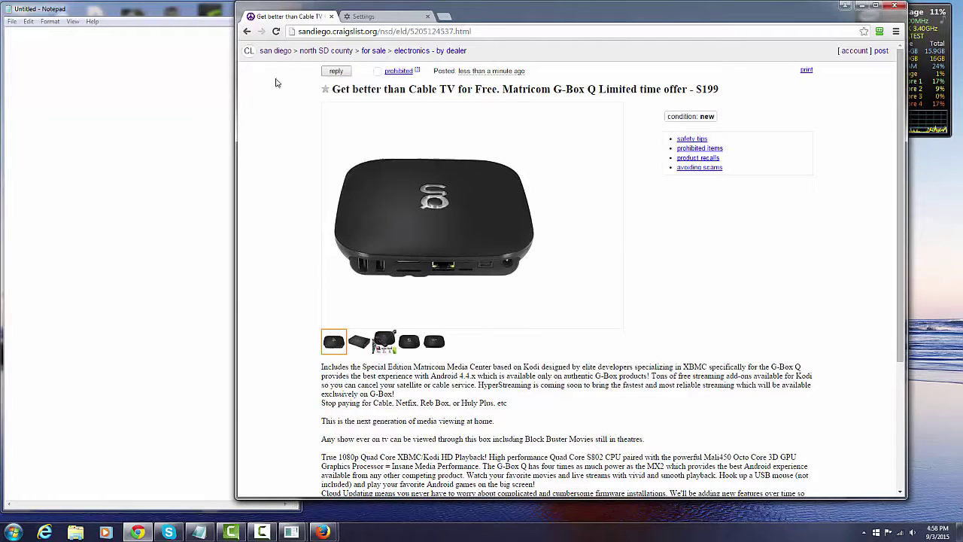
- Search San Diego electronics by dealer for 'Matricom G-Box' and skim the results
left_click(418, 50)
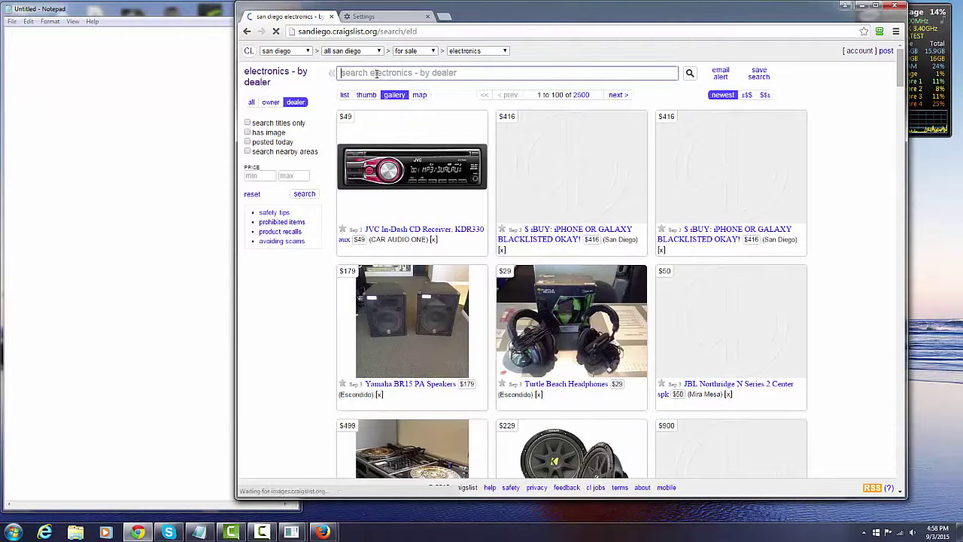
type("Matricom G-Box")
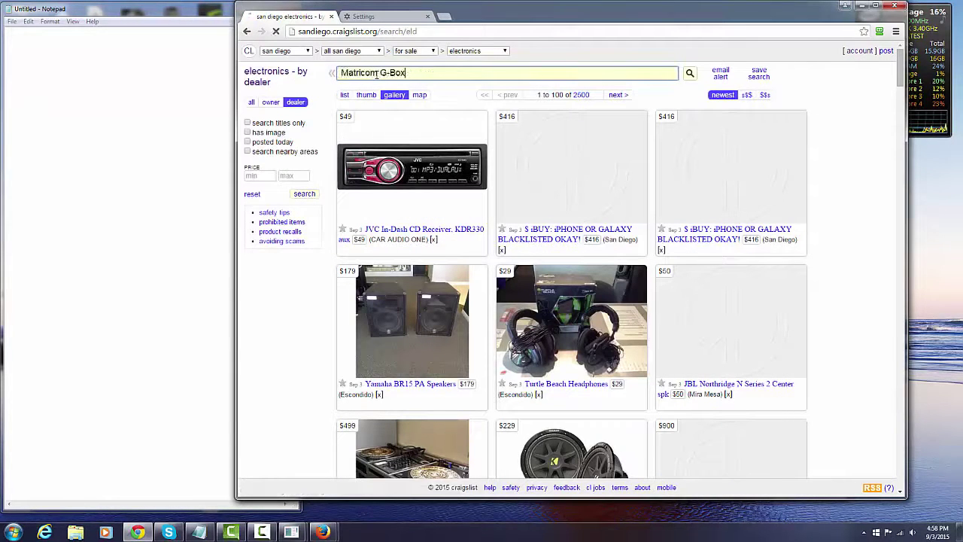
key("Return")
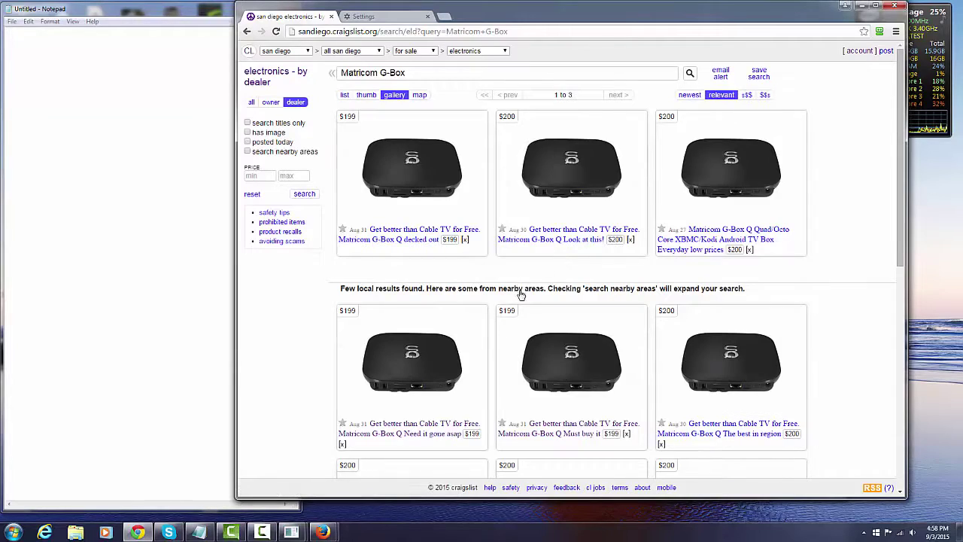
scroll(499, 267, "down", 1)
scroll(519, 293, "down", 1)
scroll(526, 302, "down", 1)
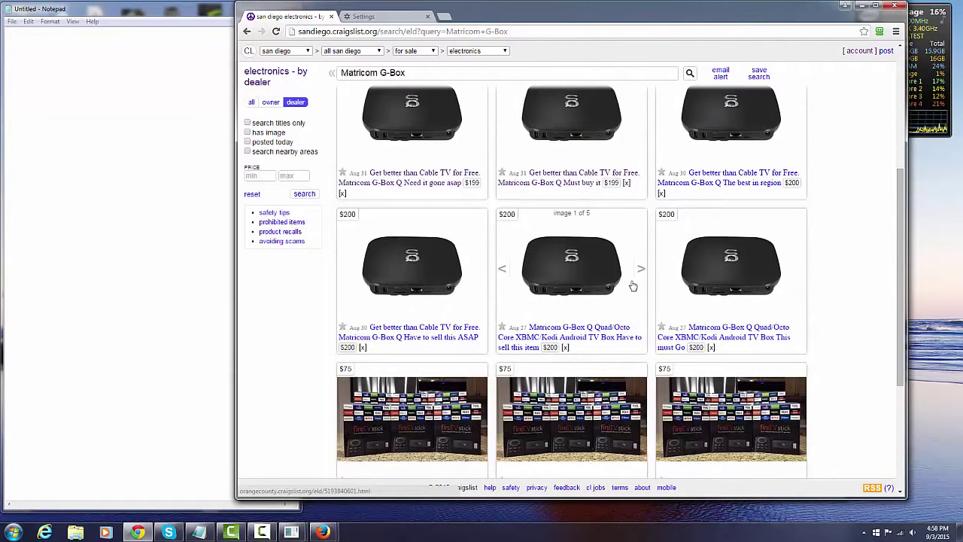
scroll(533, 262, "up", 3)
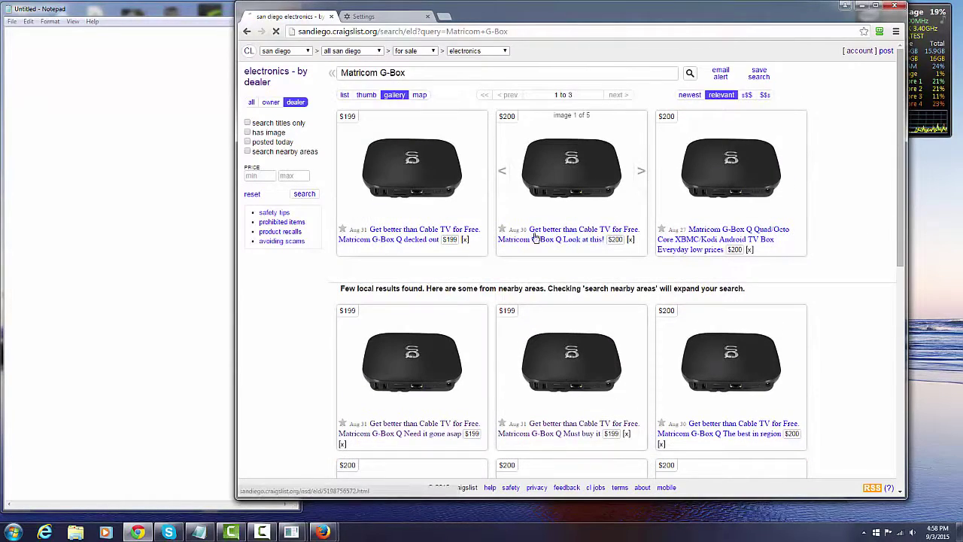
- View the contact details of the 'Look at this!' and Long Beach G-Box Q listings
left_click(594, 188)
left_click(336, 71)
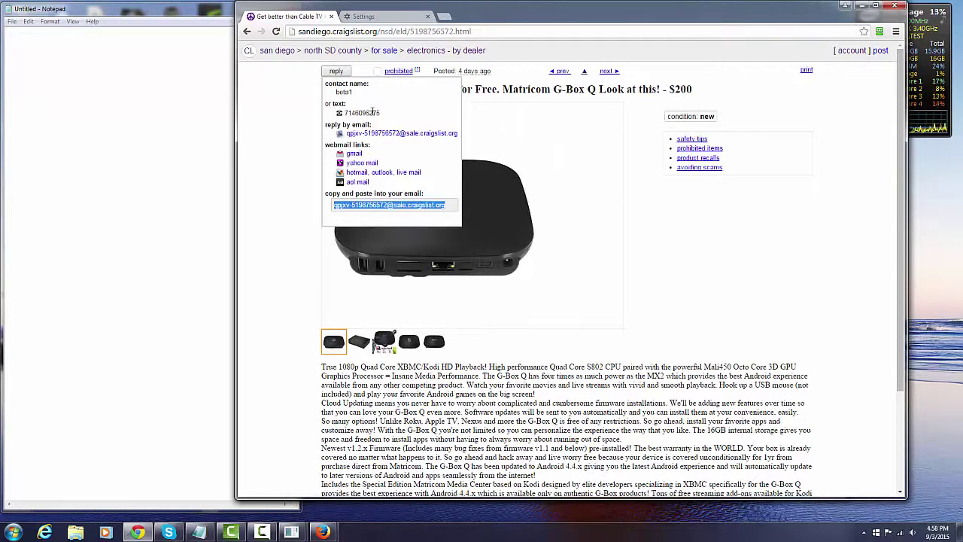
left_click(247, 31)
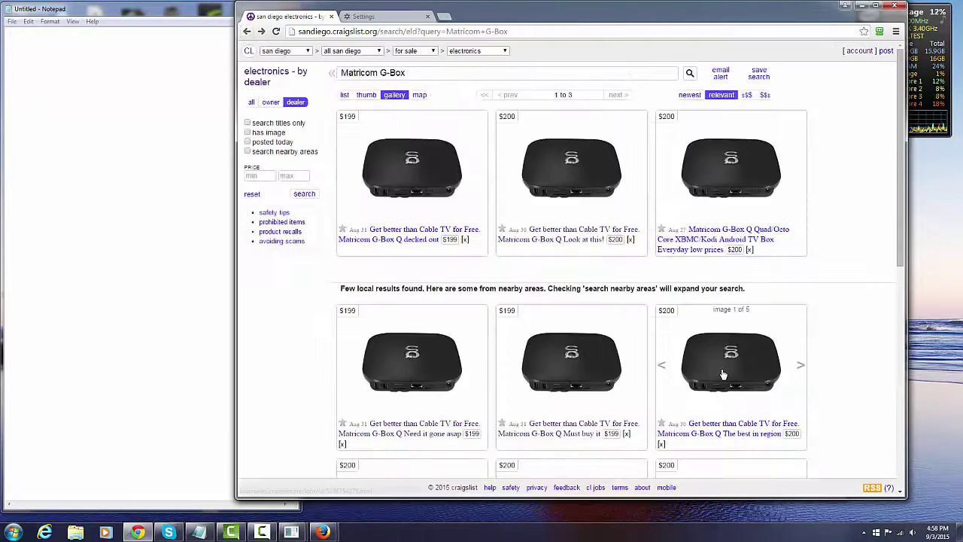
left_click(723, 374)
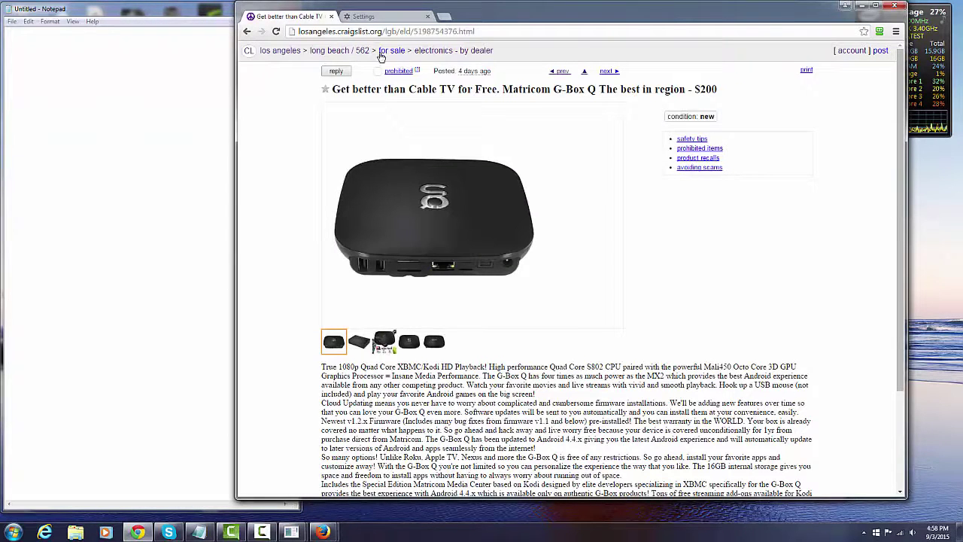
left_click(337, 71)
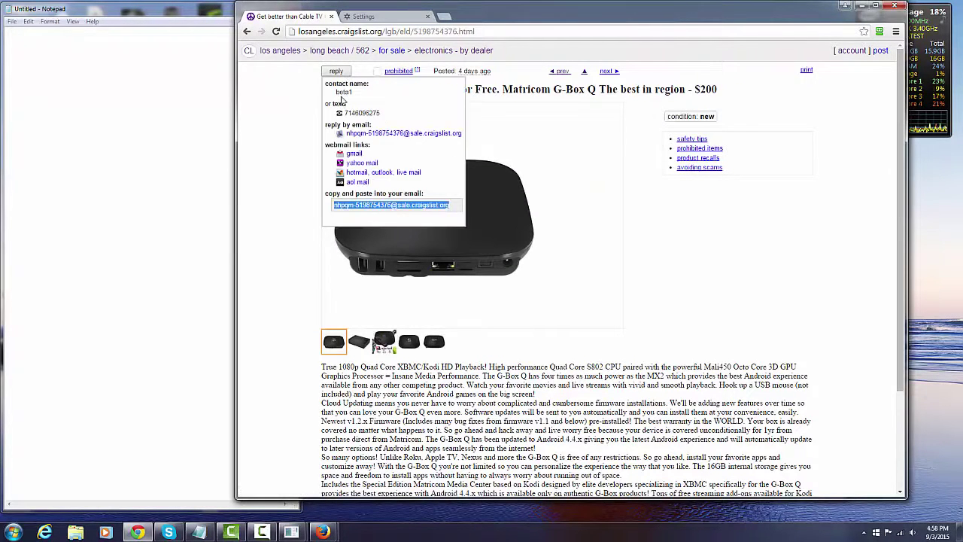
left_click(374, 112)
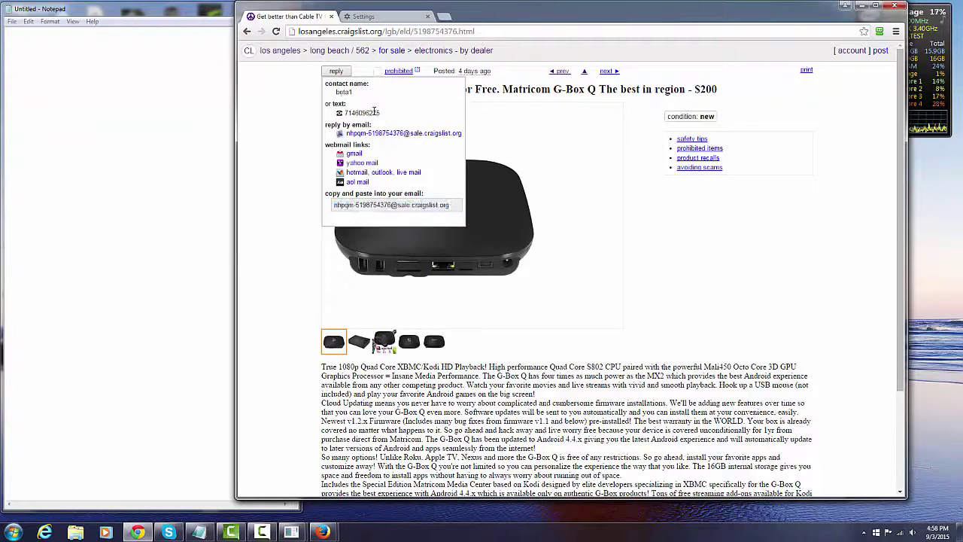
left_click(247, 31)
scroll(480, 271, "down", 3)
scroll(480, 271, "down", 2)
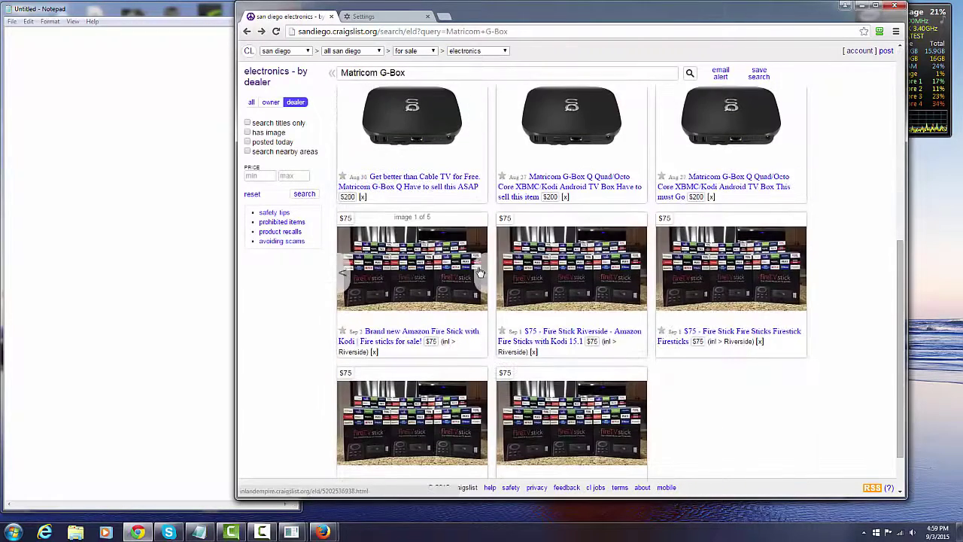
scroll(481, 271, "up", 4)
scroll(480, 271, "up", 2)
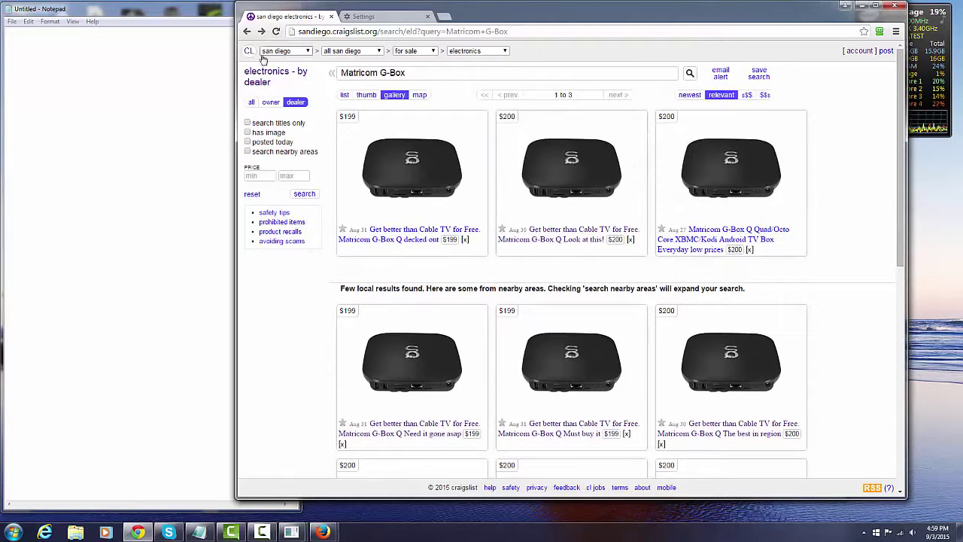
- Return to the San Diego Craigslist home page and open the account's postings list
left_click(256, 78)
left_click(248, 50)
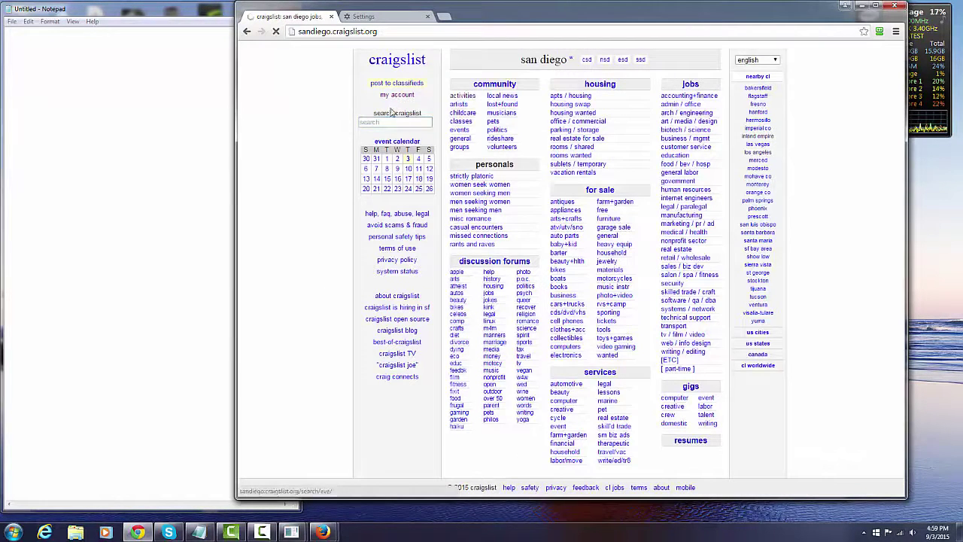
left_click(395, 96)
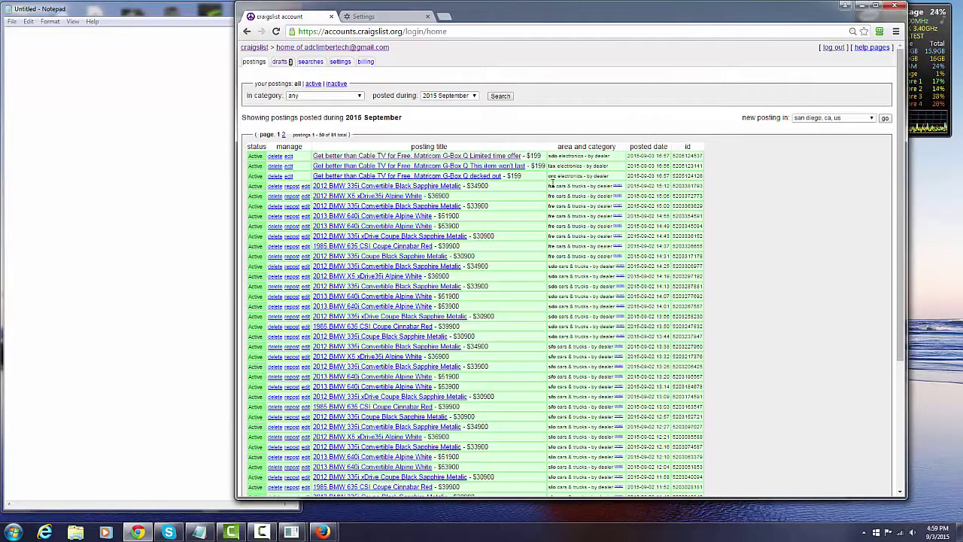
left_click_drag(550, 187, 561, 359)
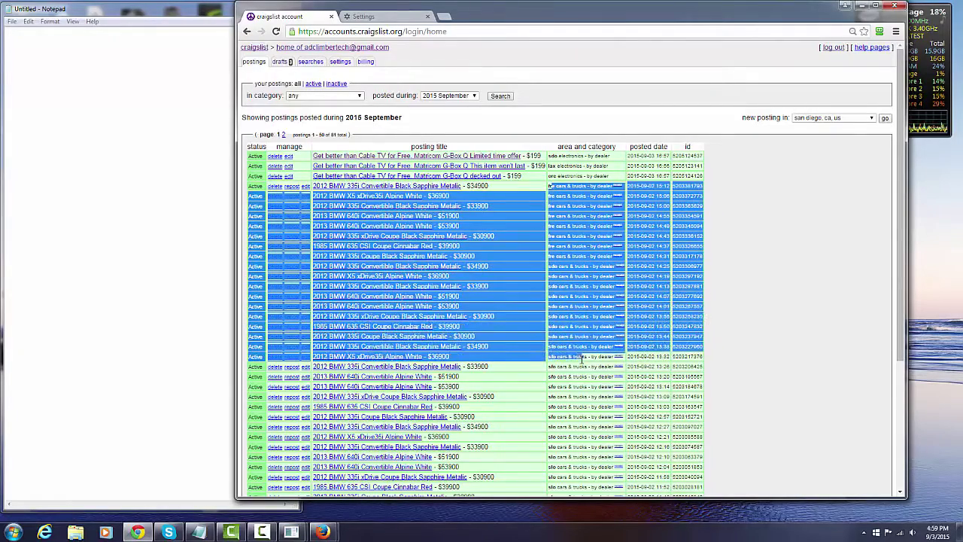
- Choose 2015 August as the 'posted during' month for the postings
scroll(564, 361, "down", 2)
scroll(585, 369, "down", 1)
mouse_move(561, 360)
left_mouse_down()
mouse_move(589, 377)
mouse_move(576, 391)
left_mouse_up()
scroll(574, 397, "up", 3)
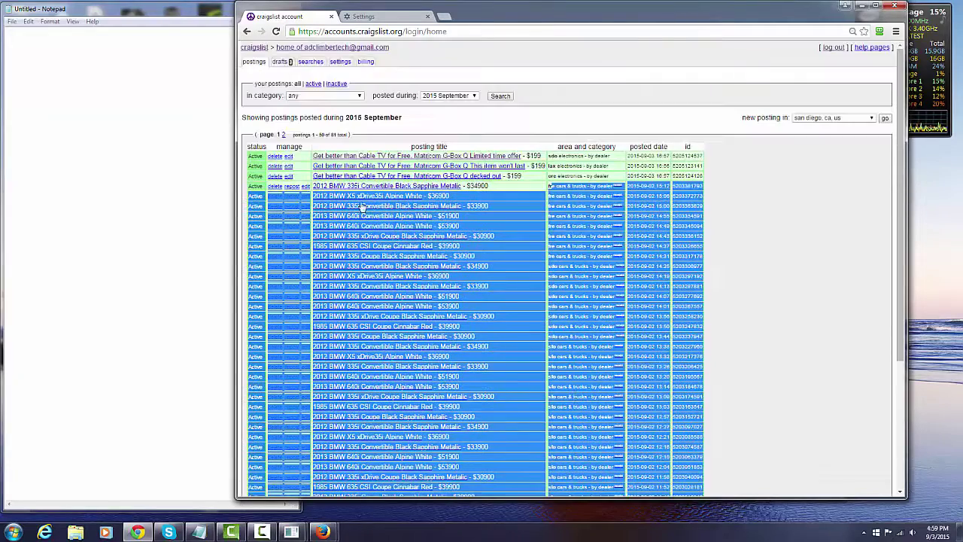
left_click(452, 97)
left_click(449, 112)
- List the 2015 August postings and browse to page 12
left_click(499, 98)
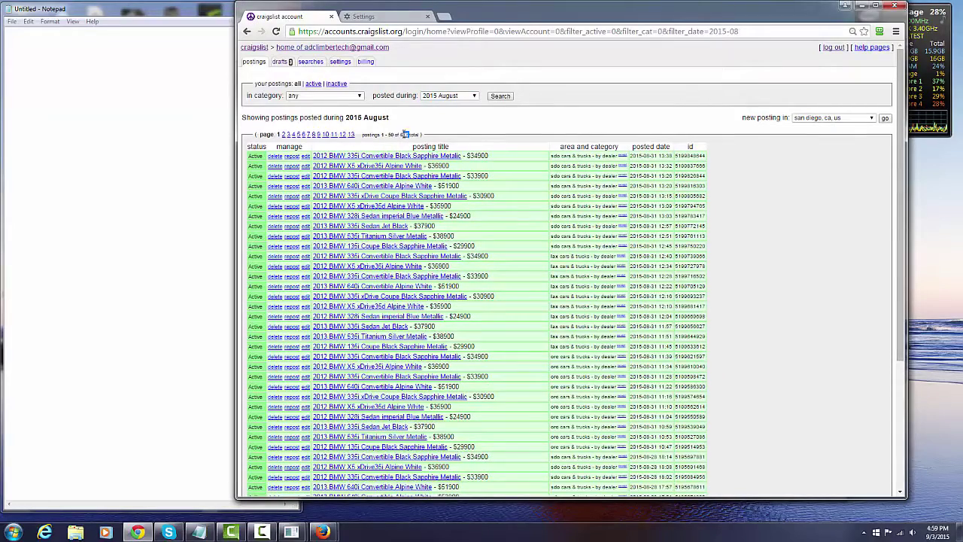
double_click(405, 133)
scroll(529, 166, "down", 2)
left_click_drag(558, 110, 551, 116)
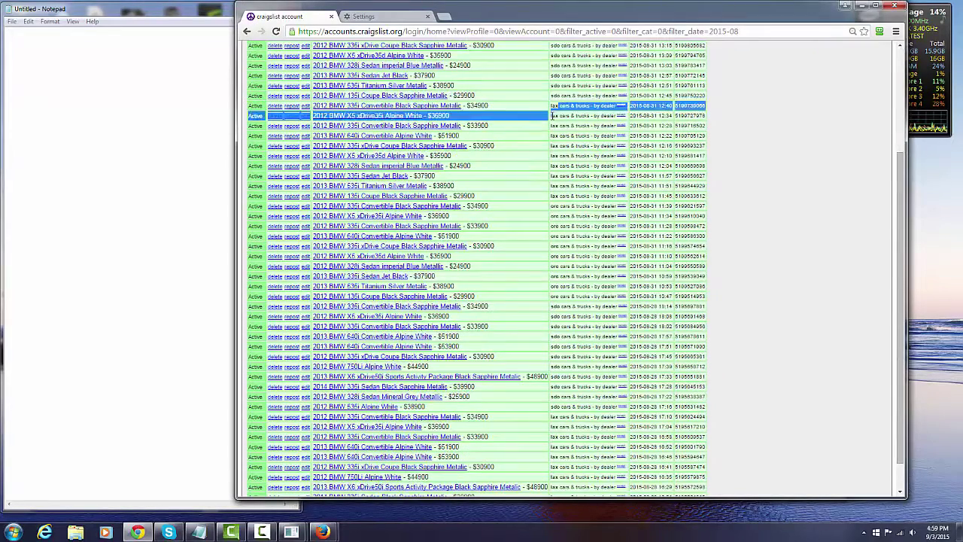
scroll(578, 148, "down", 1)
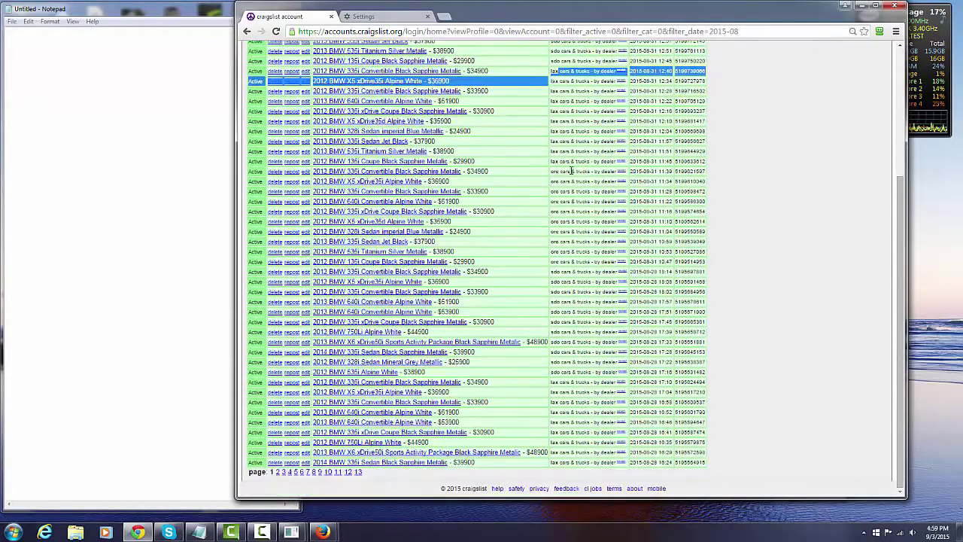
left_click(348, 472)
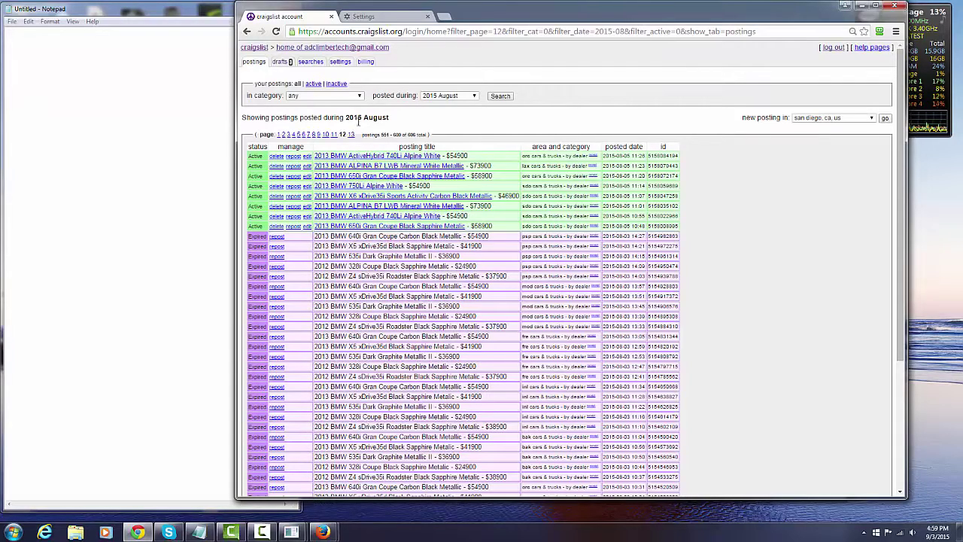
- Show only active postings from 2015 August
left_click(314, 84)
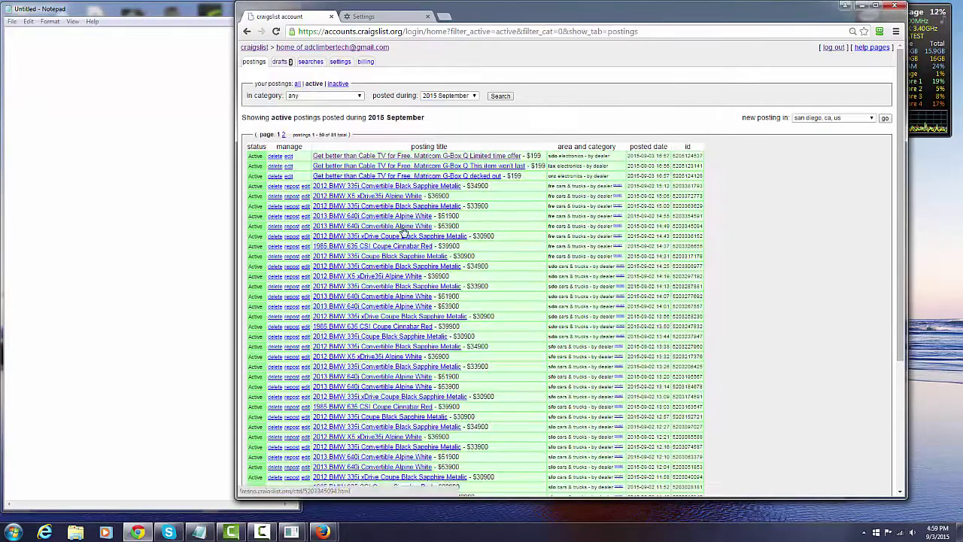
left_click(450, 96)
left_click(465, 118)
left_click(498, 95)
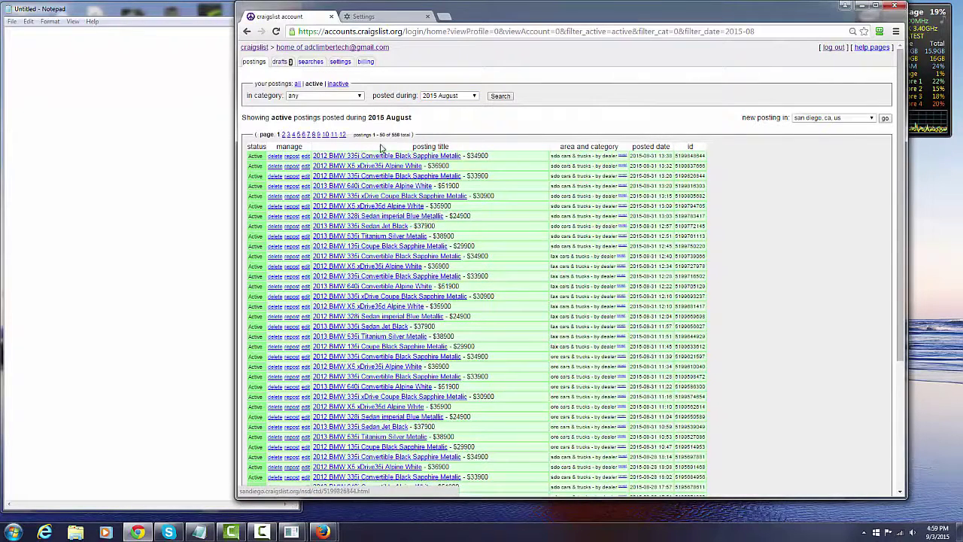
- Check the 558 active-postings count, then return to the San Diego Craigslist home page
left_click_drag(389, 134, 372, 134)
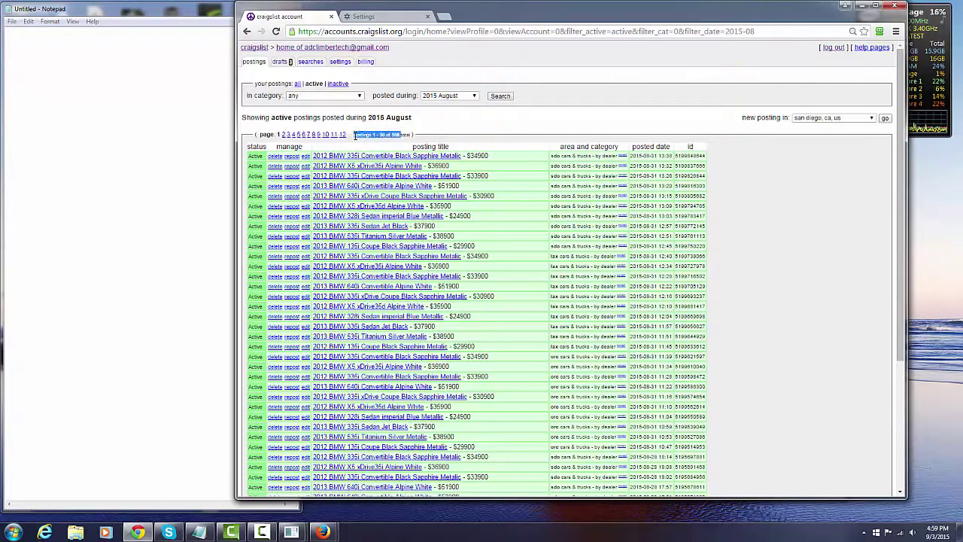
left_click(423, 137)
scroll(450, 217, "down", 5)
scroll(450, 217, "up", 5)
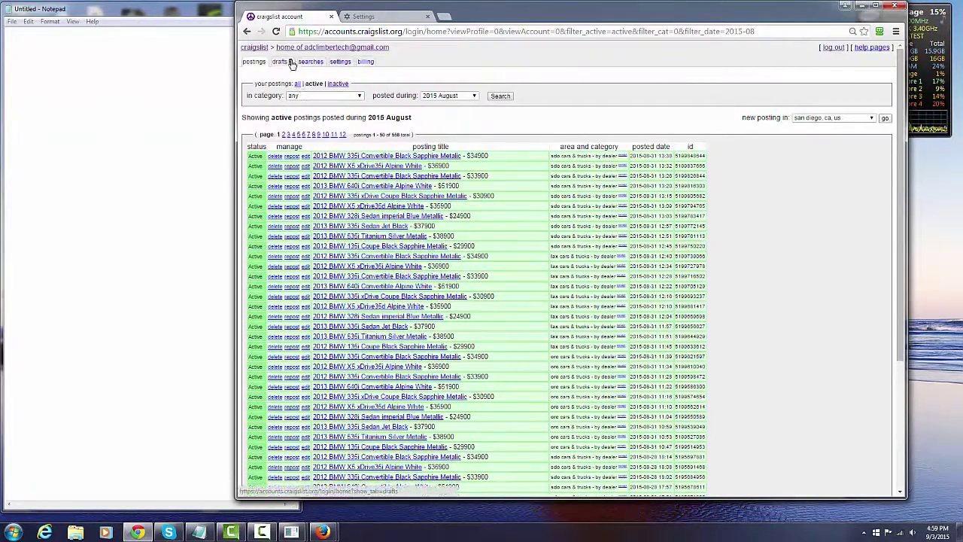
left_click(253, 62)
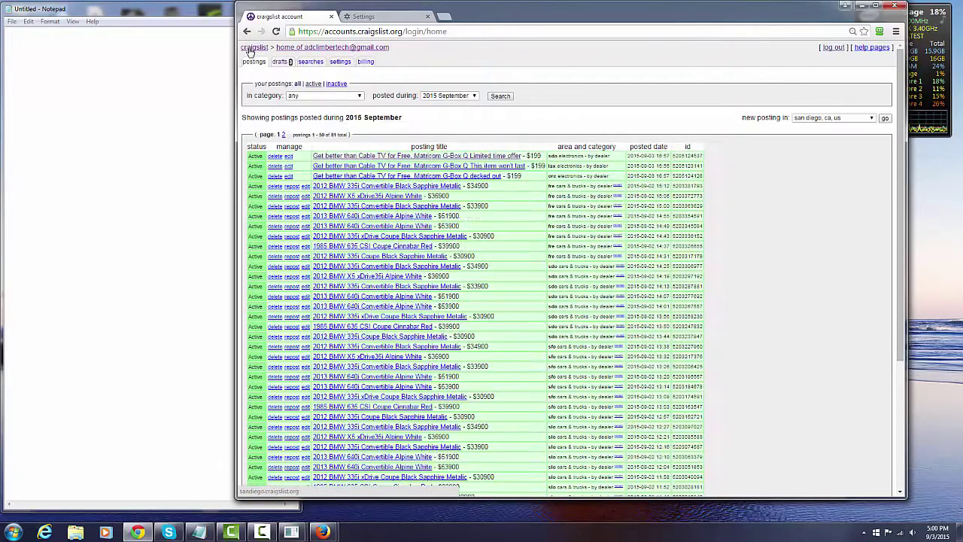
left_click(254, 47)
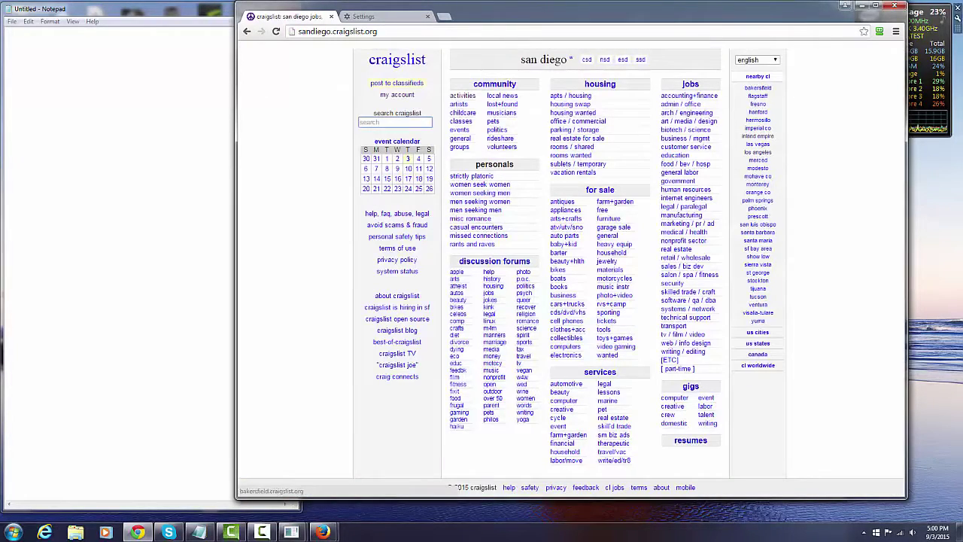
- Compare the Kijiji, Oodle and Craigslist result tabs, then close the progress window and confirm stopping
left_click(861, 6)
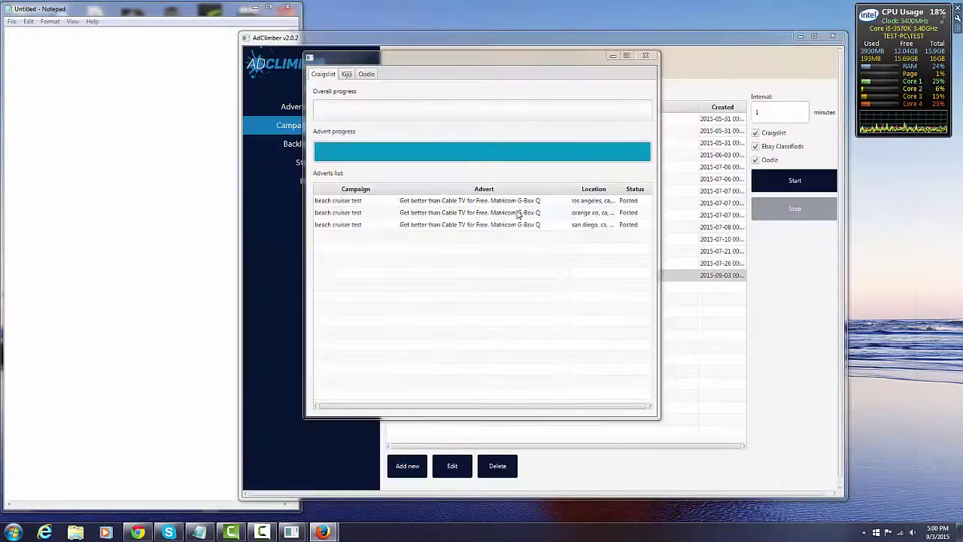
left_click(346, 74)
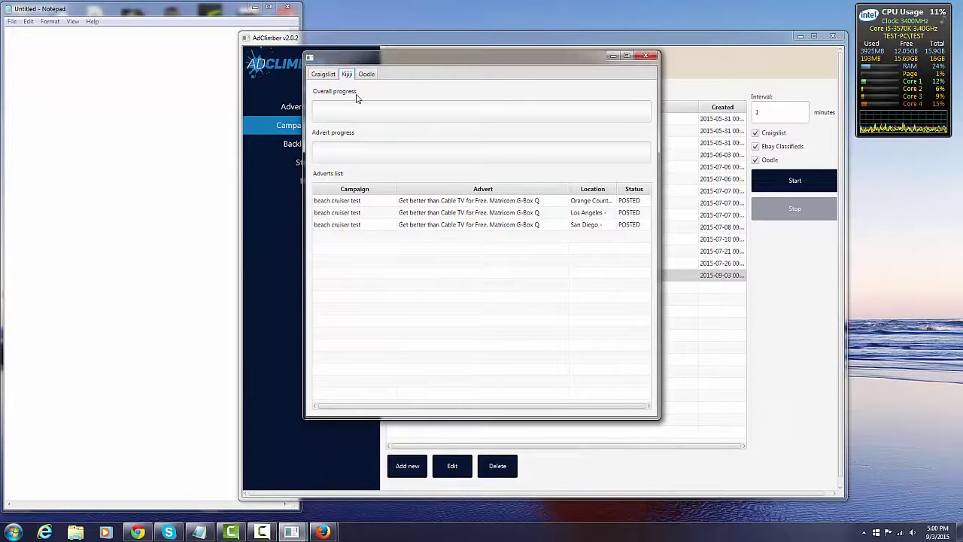
left_click(365, 75)
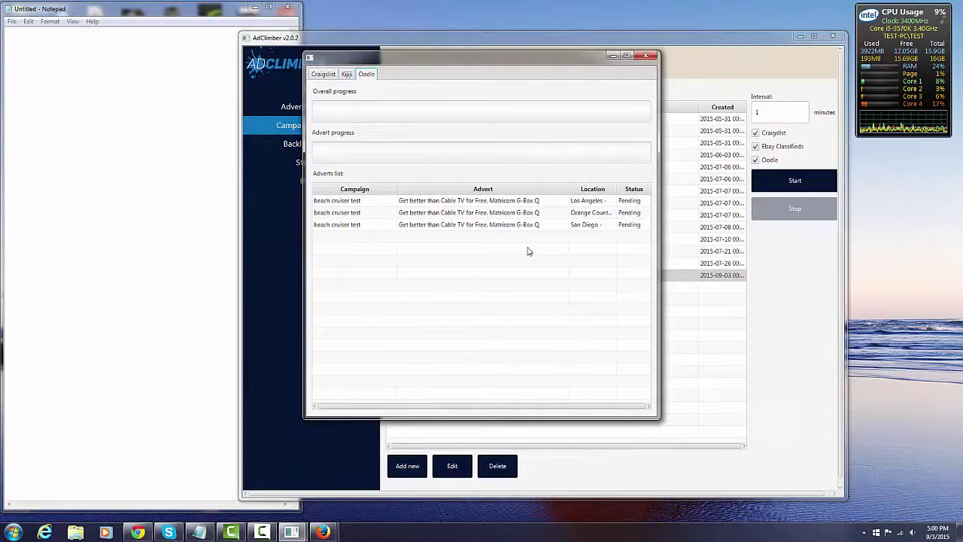
left_click(320, 75)
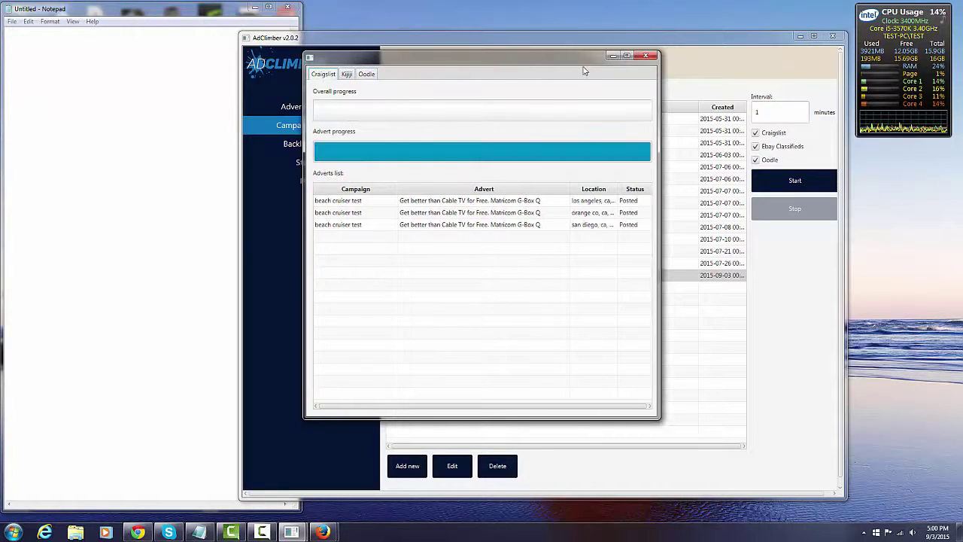
left_click(646, 56)
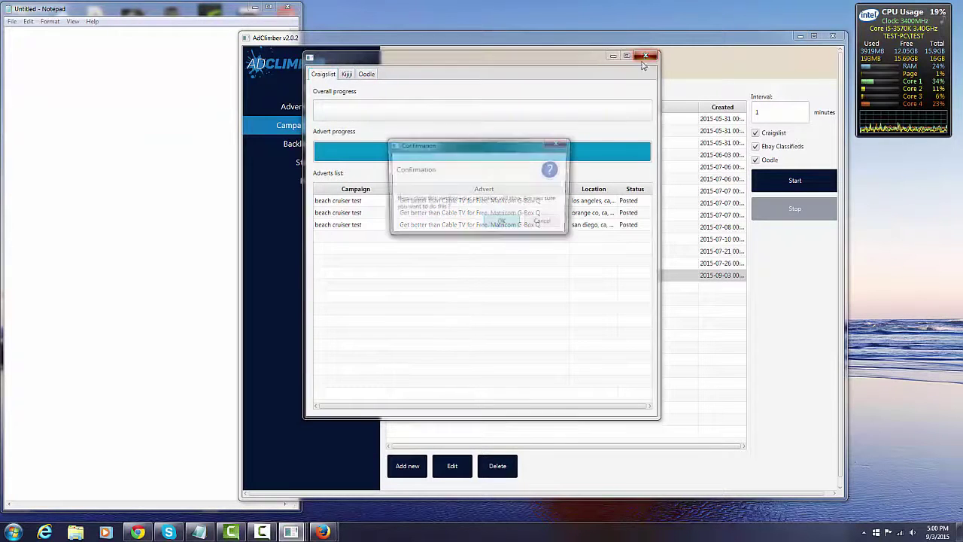
left_click(501, 221)
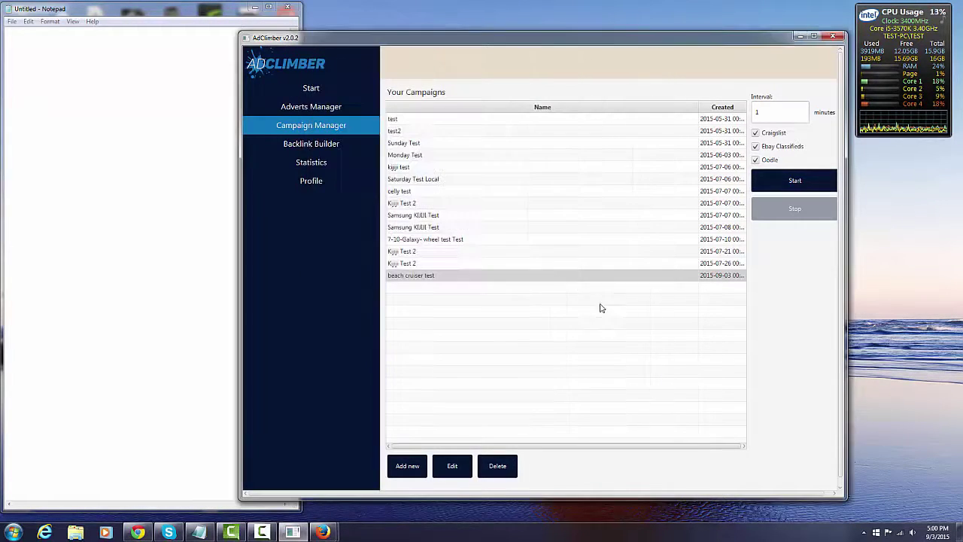
left_click(349, 148)
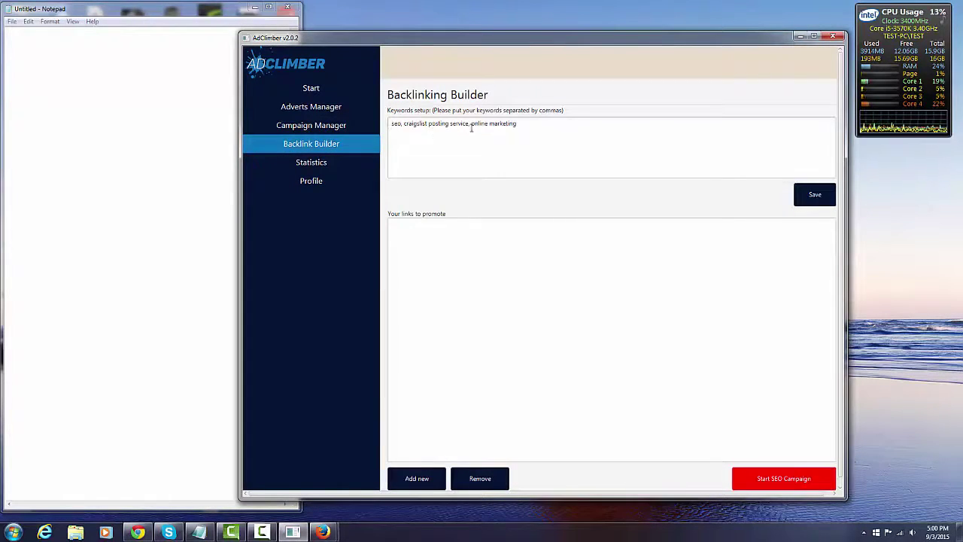
left_click(416, 478)
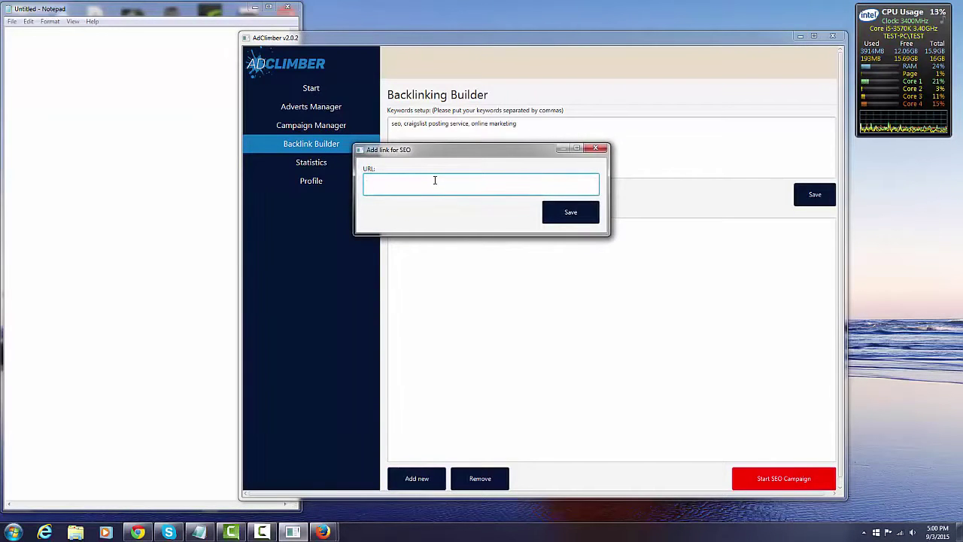
type("http://www.adclimber.co")
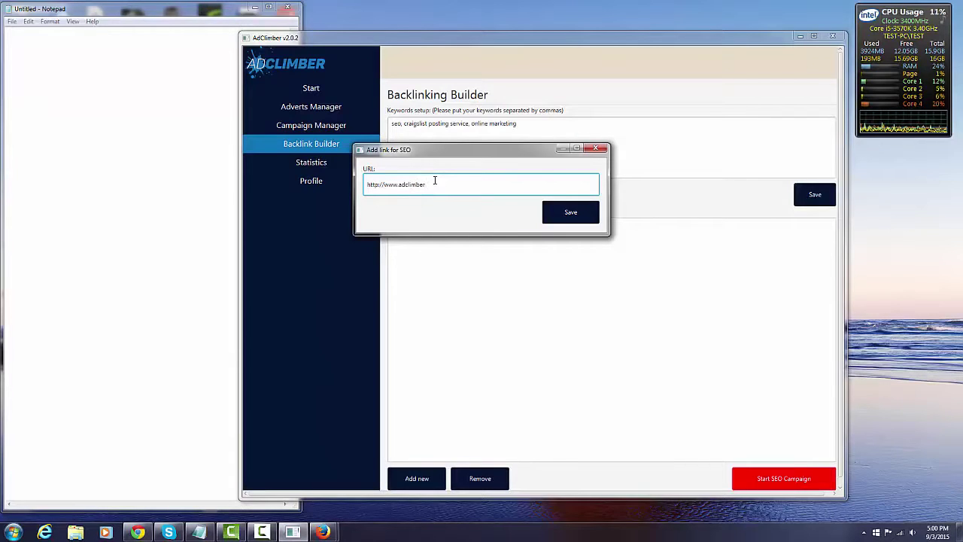
type("m")
left_click(580, 215)
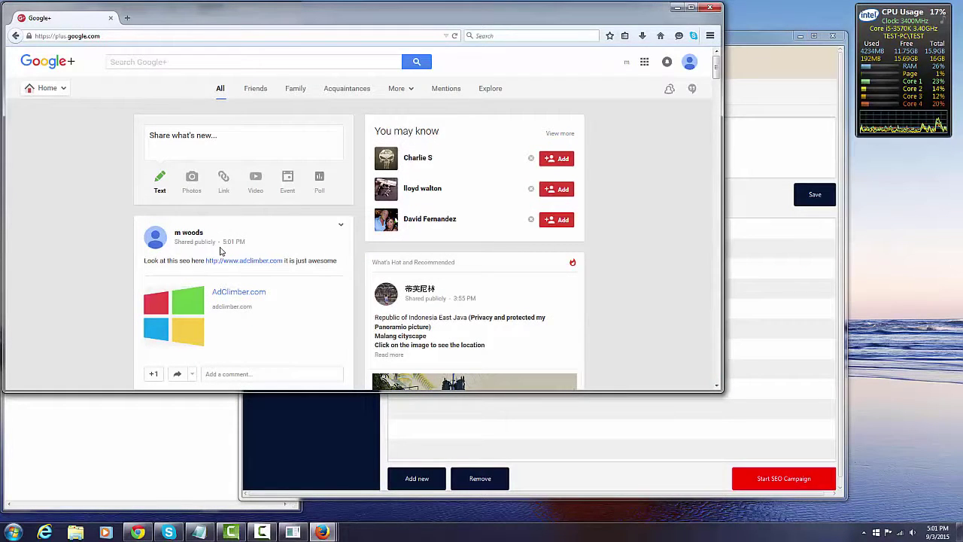
- Share the public post recommending the craigslist posting service with its adclimber.com link preview
left_click(933, 530)
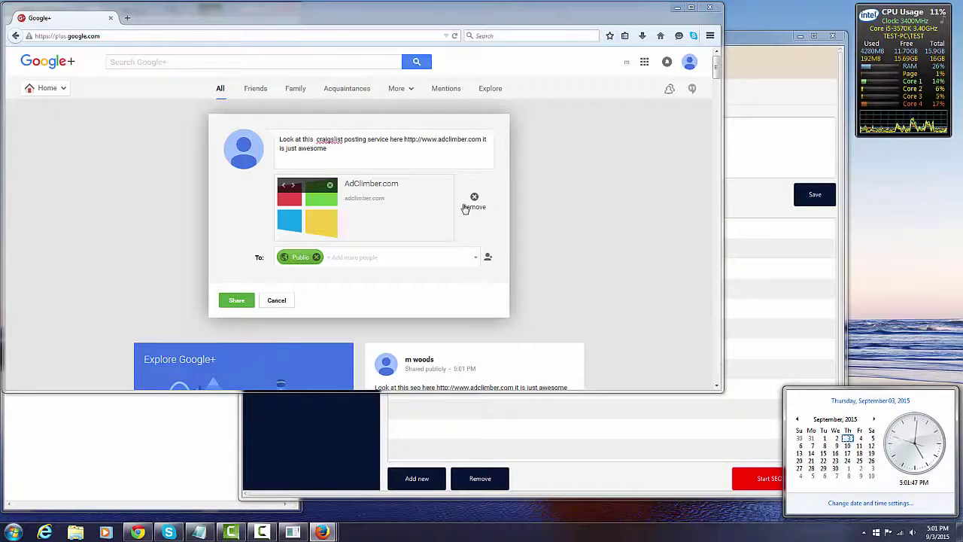
left_click(235, 300)
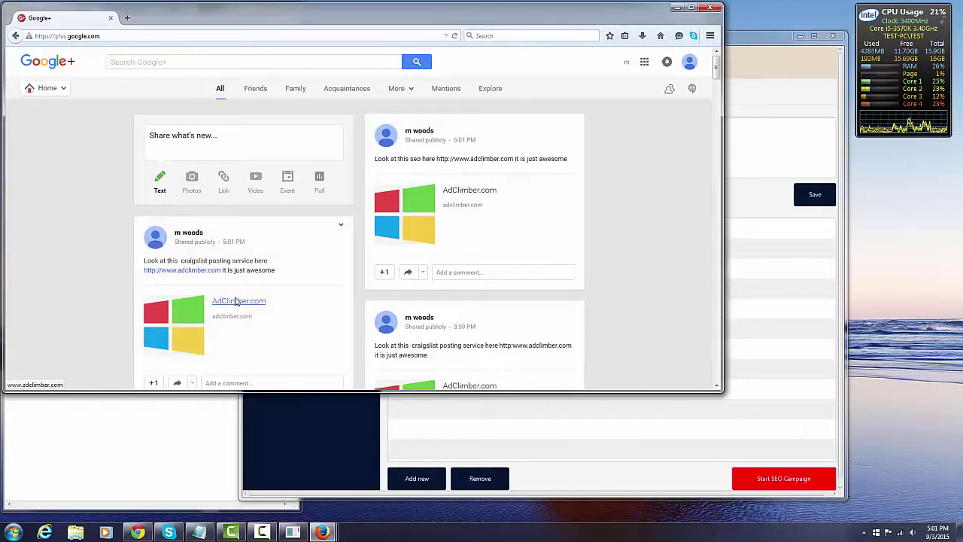
left_click(467, 193)
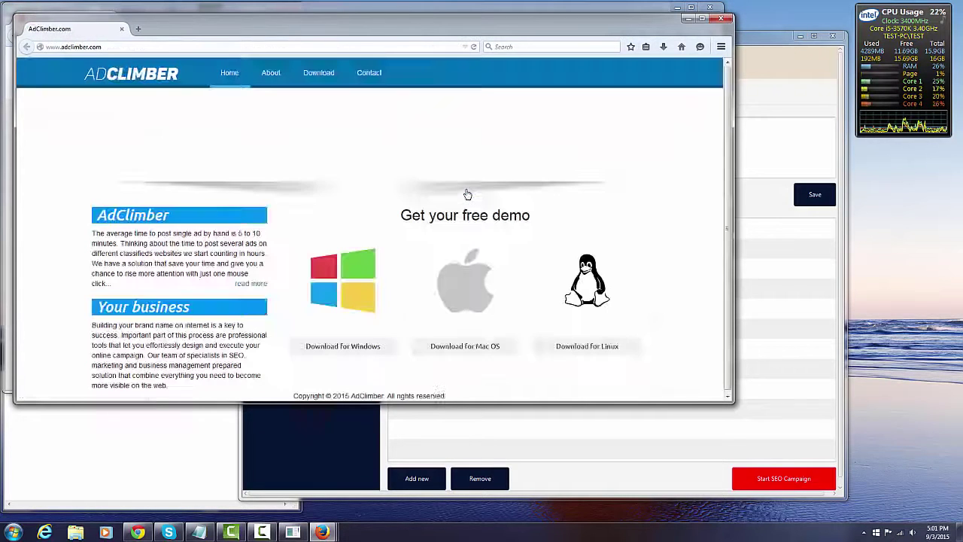